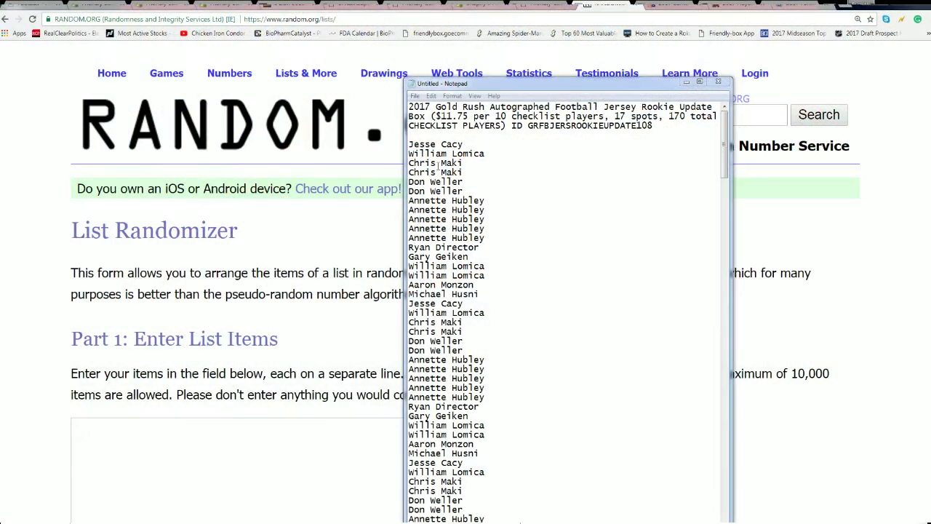
Copy the full list of participant names that follows the box title in the Notepad document
drag(410, 145, 505, 152)
click(504, 152)
scroll(486, 199, up, 3)
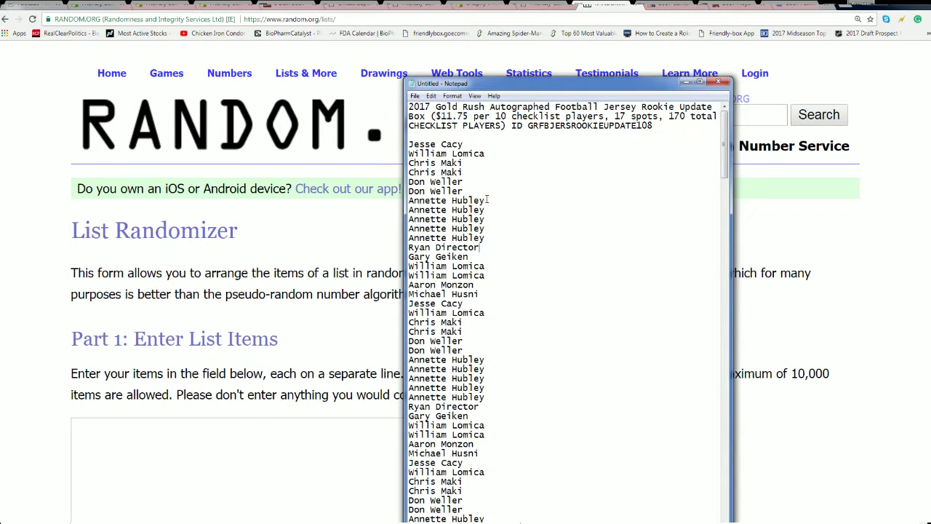
drag(409, 144, 486, 435)
scroll(485, 393, up, 1)
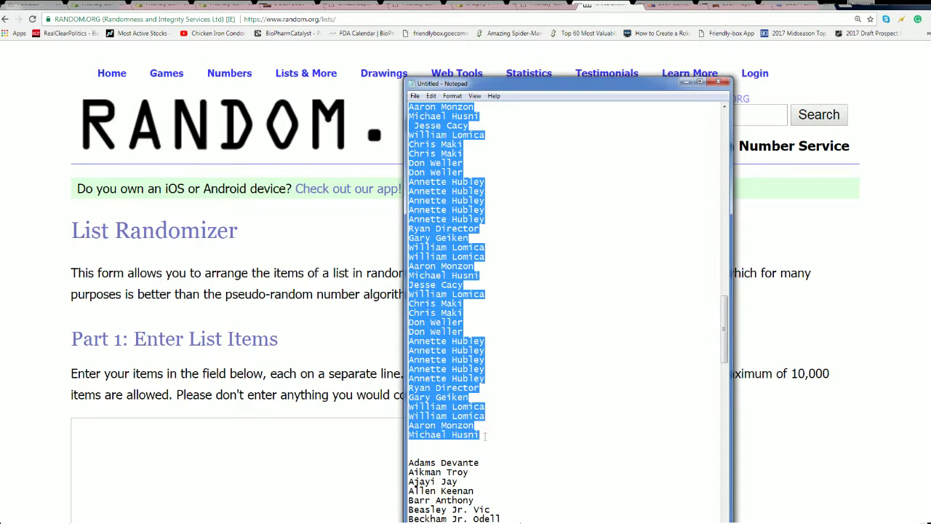
right_click(460, 358)
click(474, 391)
Paste the participant names into the List Randomizer form and randomize them
click(114, 426)
right_click(114, 427)
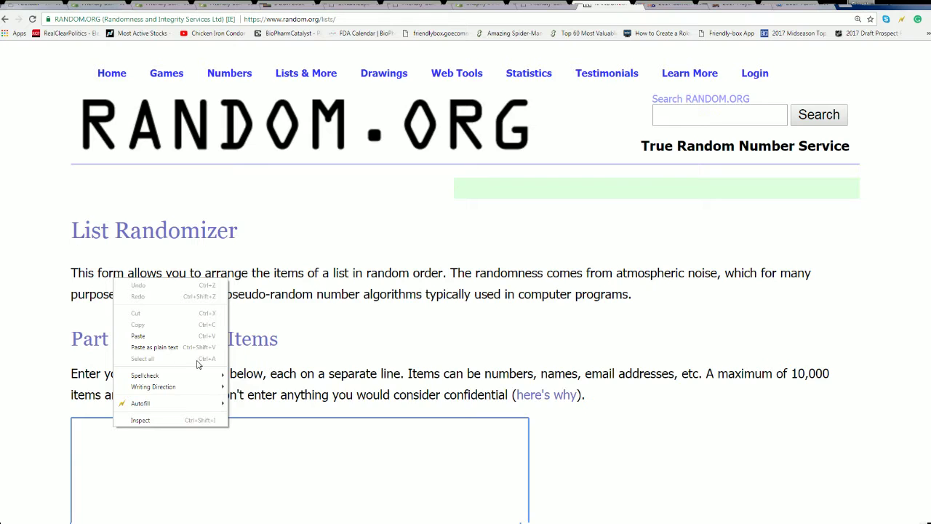
click(138, 336)
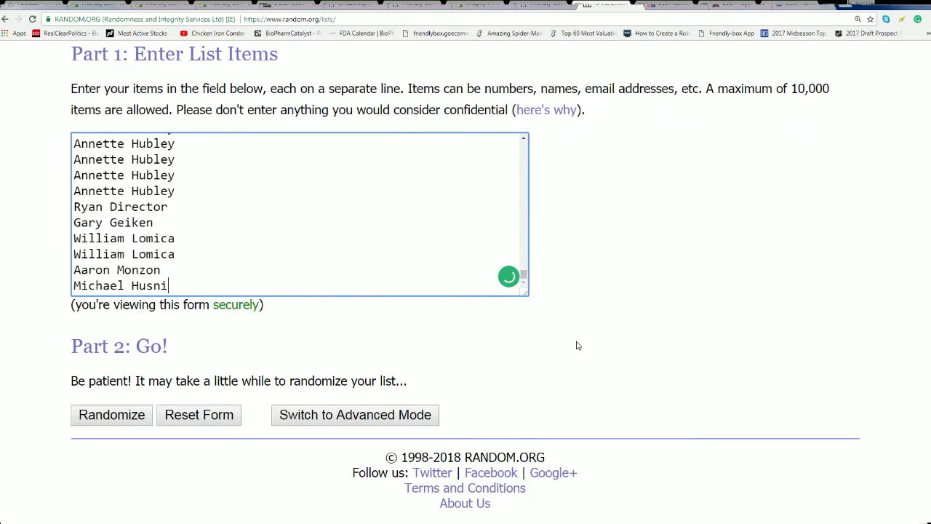
click(114, 417)
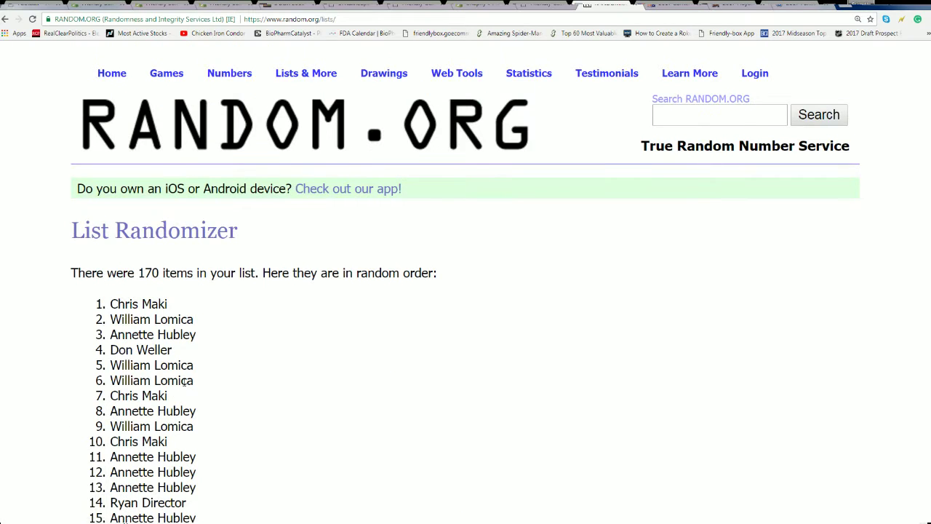
Randomize the participant list six more times, for seven randomizations in total
scroll(243, 399, down, 20)
scroll(183, 397, down, 3)
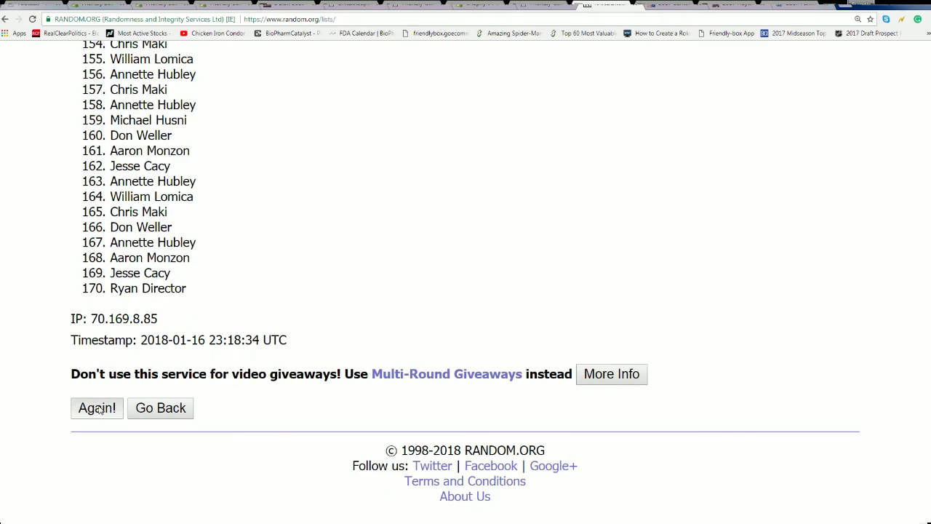
click(99, 408)
scroll(128, 369, down, 14)
scroll(128, 369, down, 20)
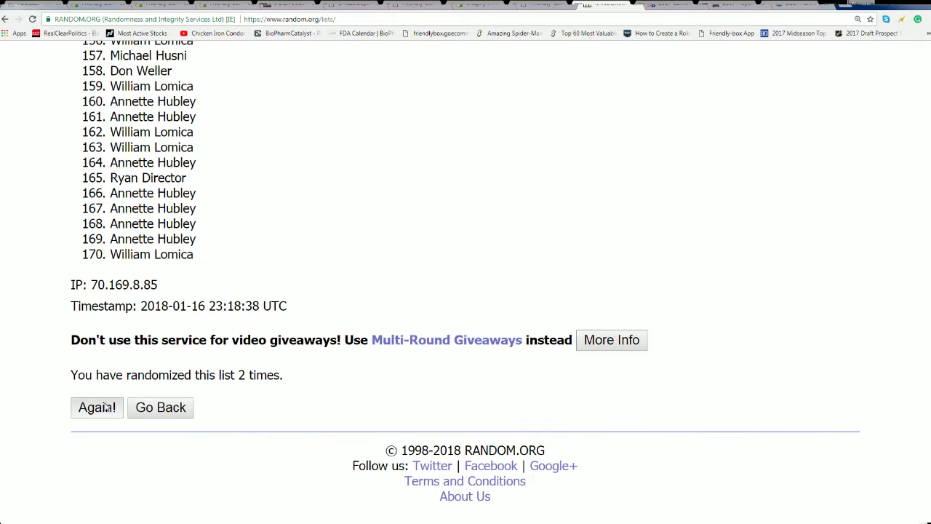
click(100, 406)
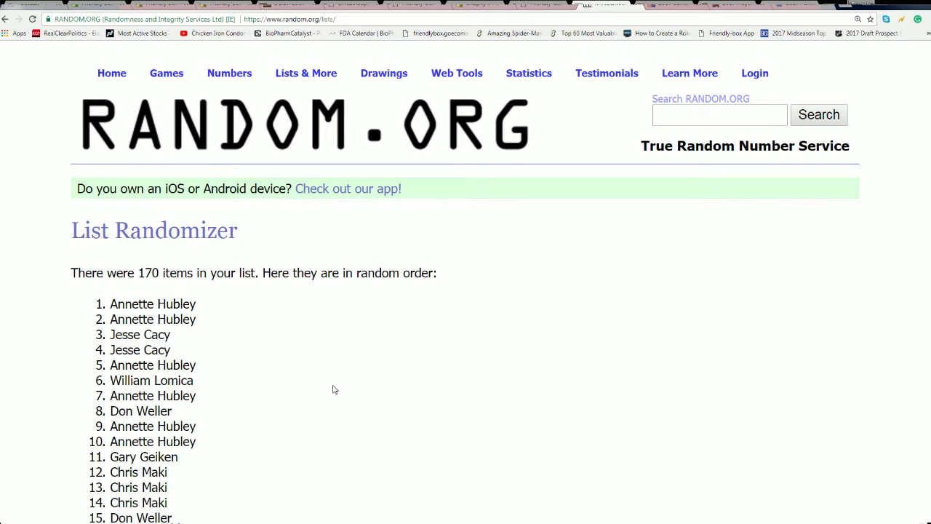
scroll(318, 393, down, 20)
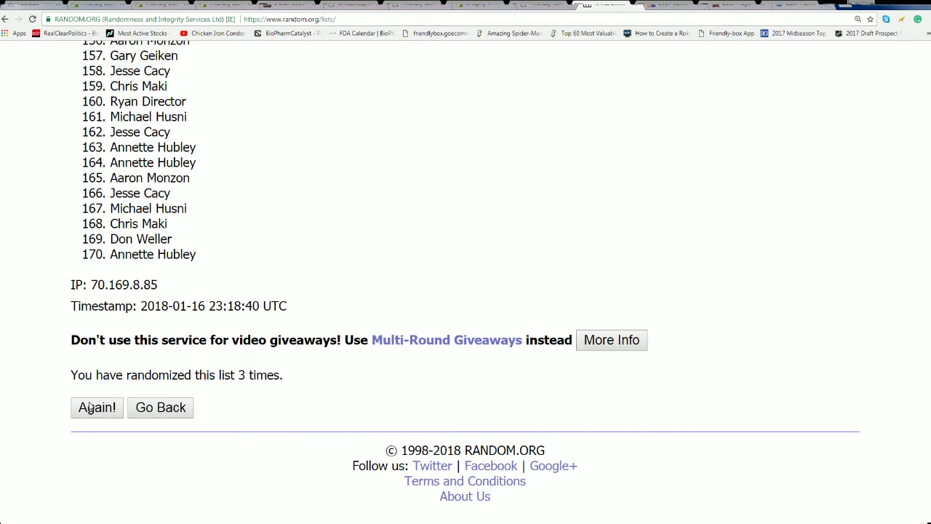
scroll(318, 339, down, 20)
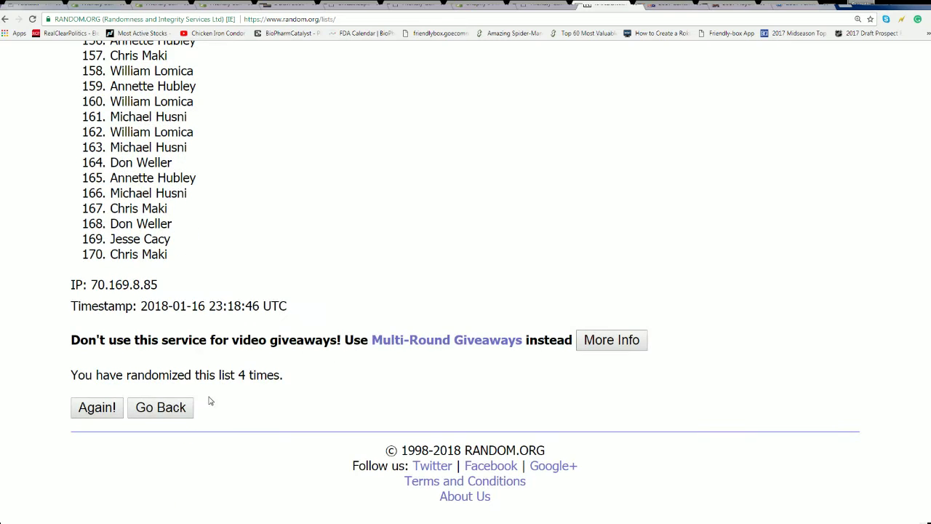
scroll(291, 294, down, 18)
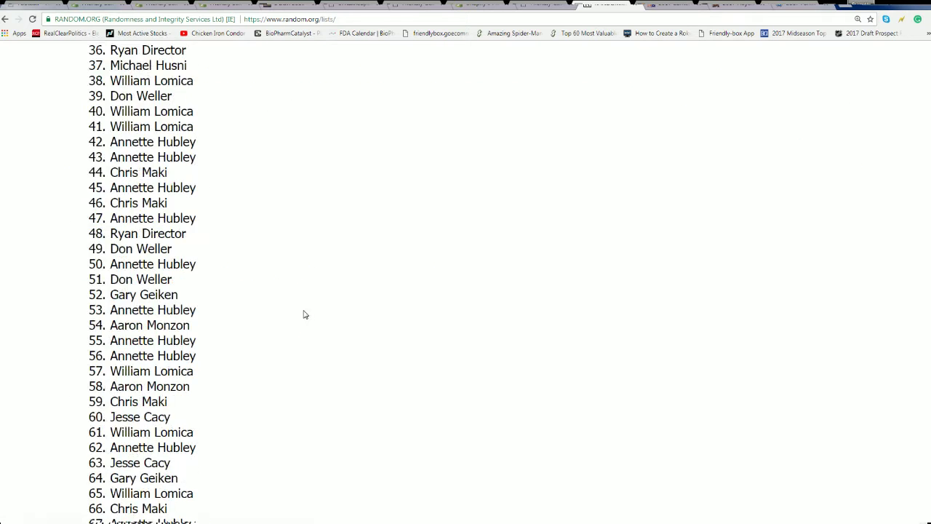
scroll(307, 325, down, 8)
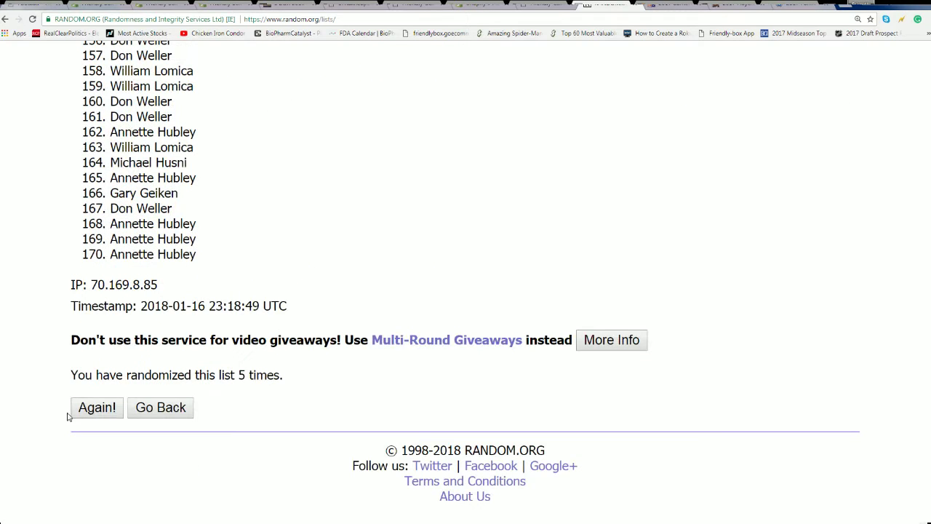
click(100, 409)
scroll(276, 302, down, 15)
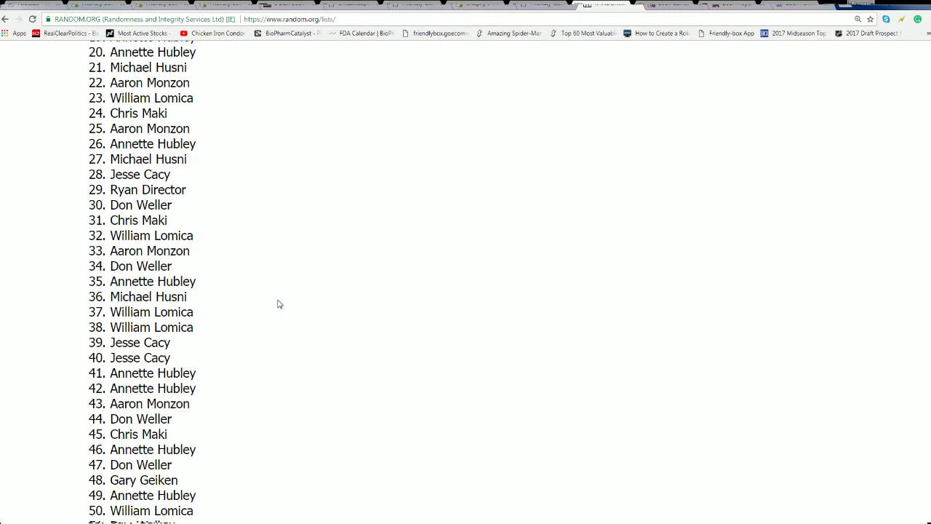
scroll(278, 306, down, 10)
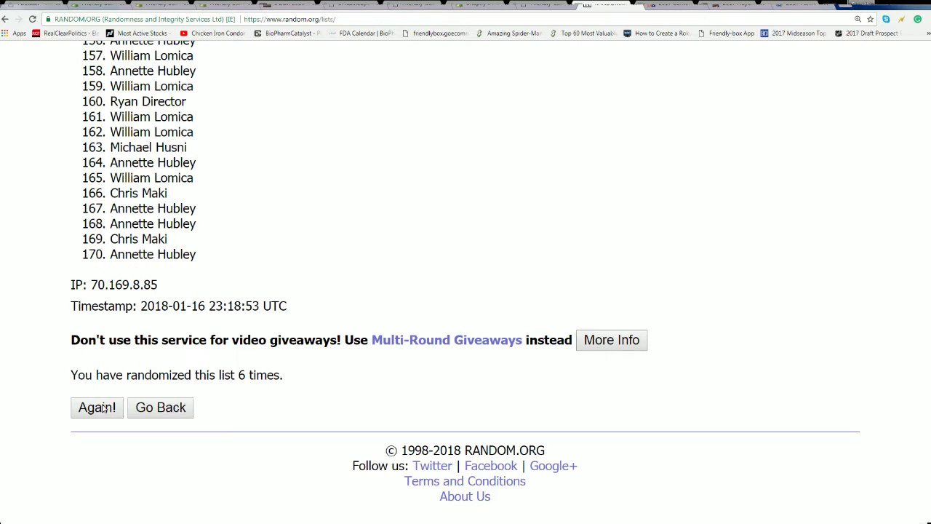
scroll(286, 284, down, 3)
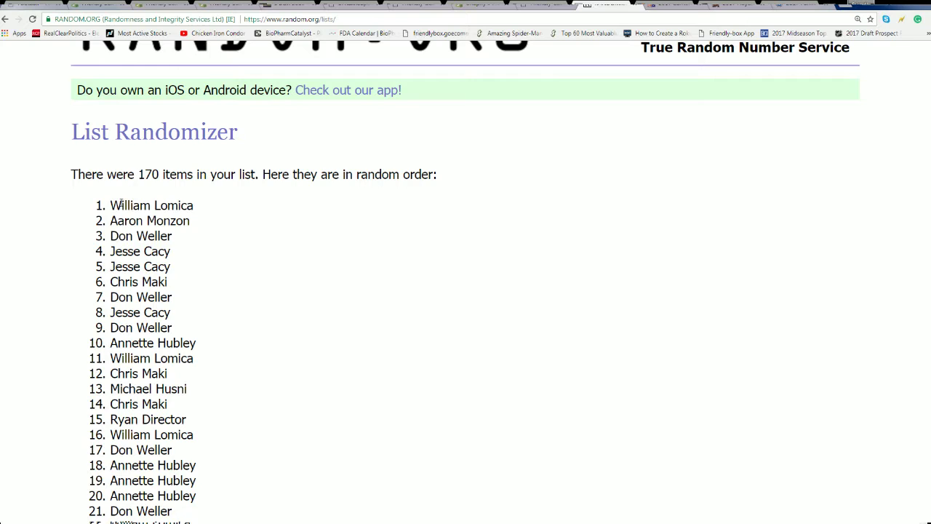
Copy all 170 participant names from the seventh randomized result
scroll(235, 366, down, 18)
drag(109, 206, 198, 244)
scroll(235, 399, down, 3)
scroll(233, 401, down, 9)
scroll(231, 403, down, 4)
right_click(159, 194)
click(180, 207)
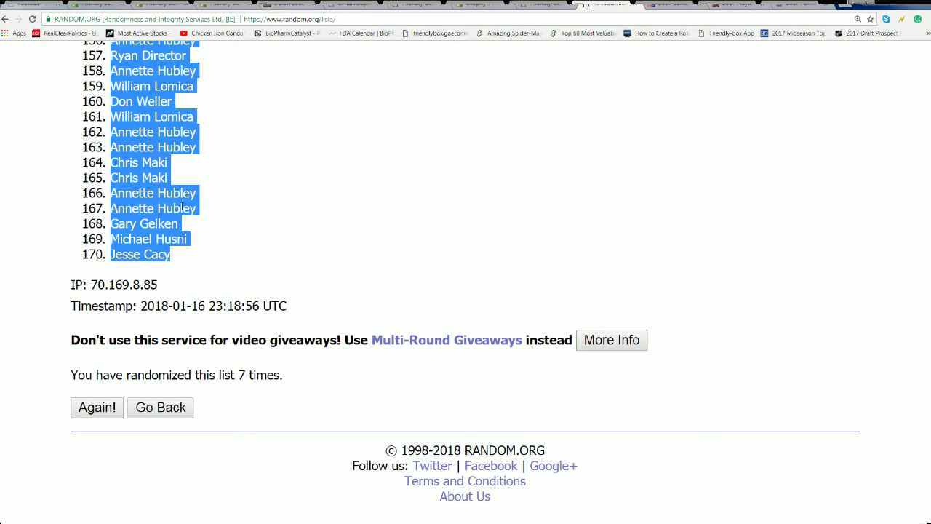
Switch to the Excel workbook and paste the randomized names from cell B2 under Owners with their source formatting
scroll(386, 312, up, 20)
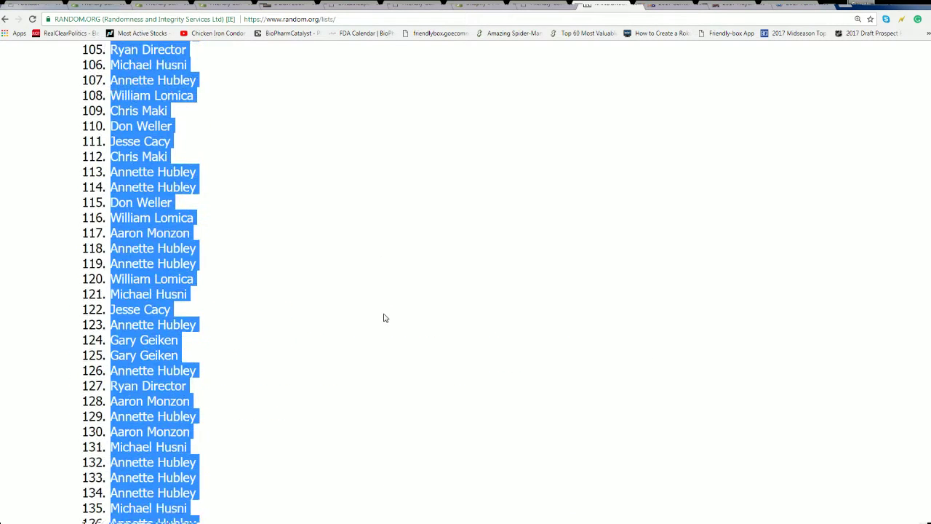
scroll(385, 318, up, 12)
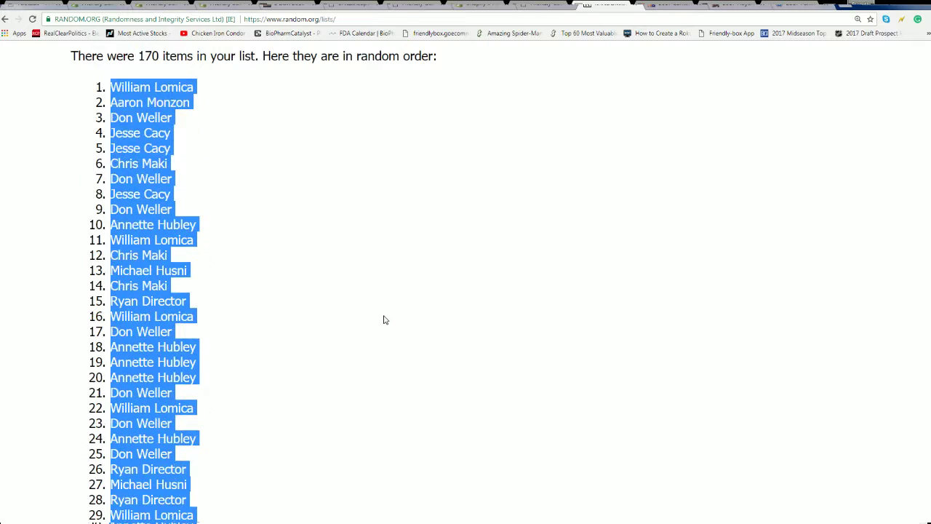
scroll(386, 320, down, 3)
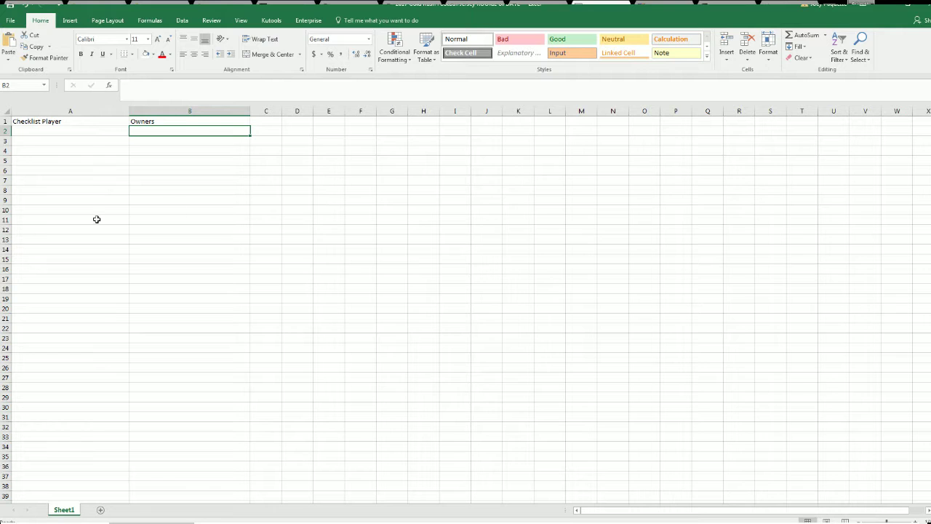
right_click(144, 131)
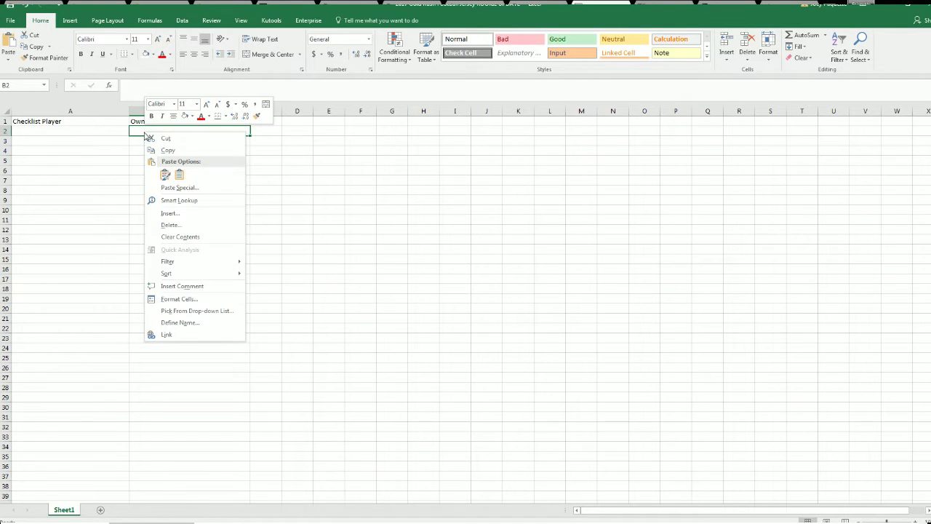
click(166, 174)
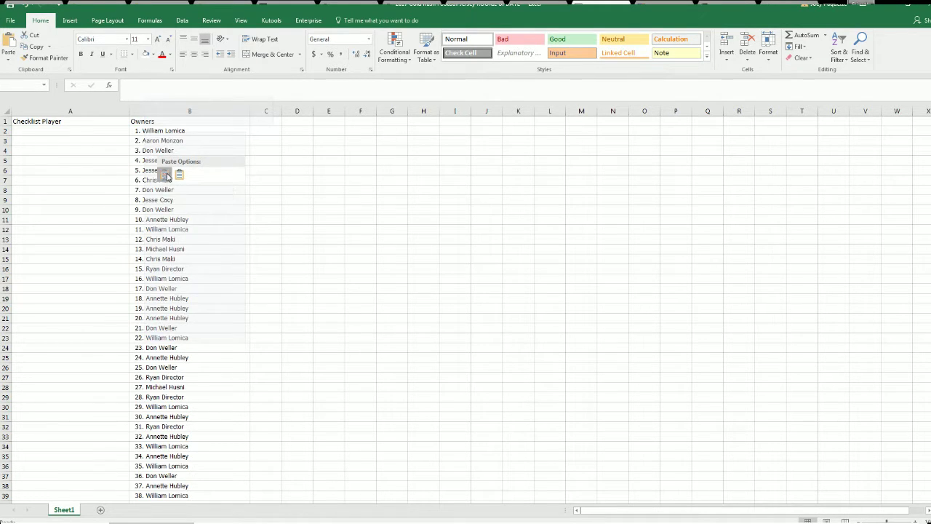
click(166, 174)
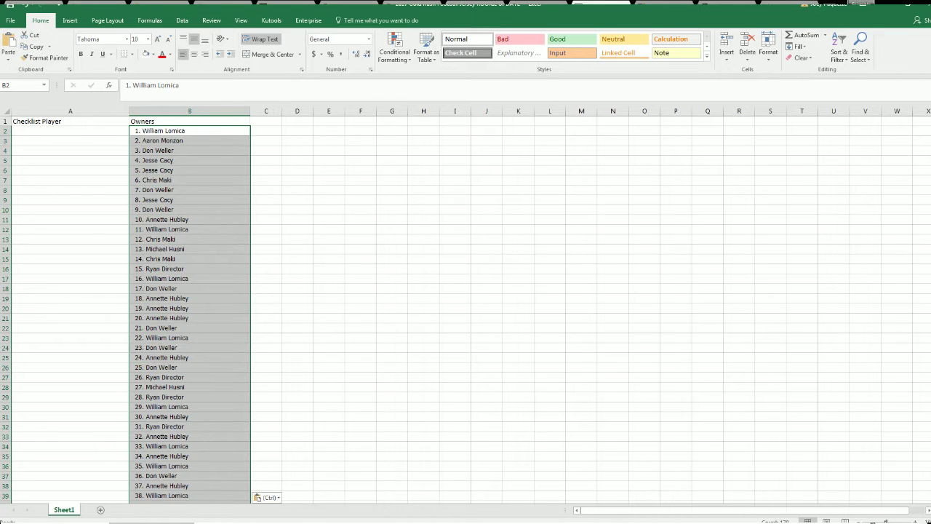
drag(885, 521, 893, 521)
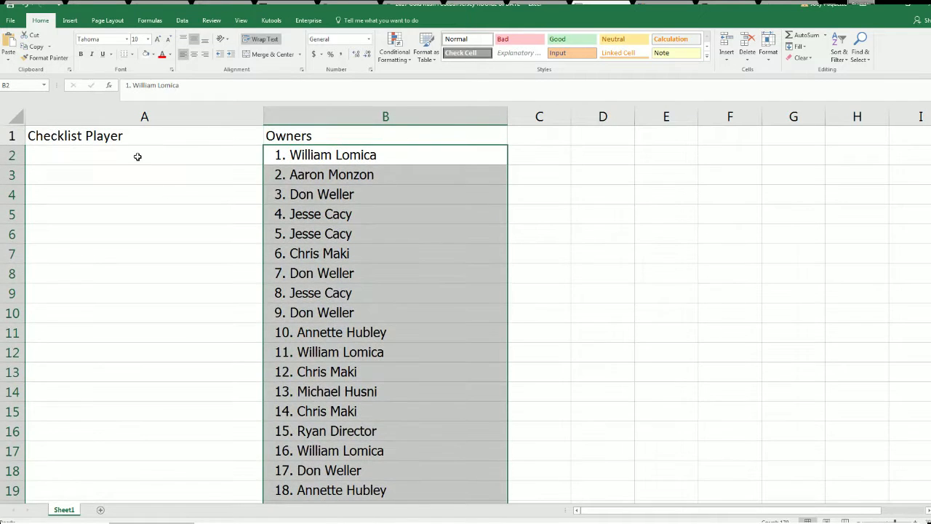
Select cell A2 under Checklist Player, and switch to the browser to open a blank List Randomizer form
click(138, 156)
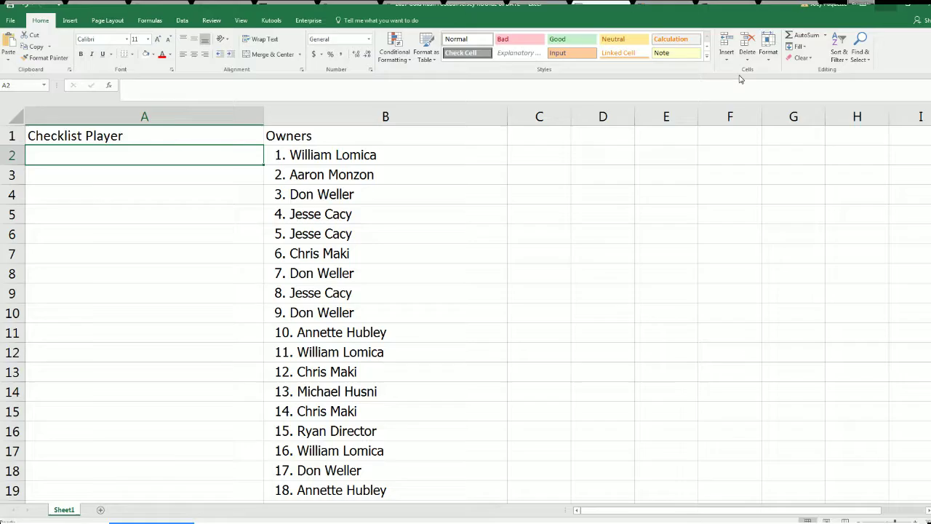
key(alt+Tab)
scroll(376, 227, up, 3)
mouse_move(303, 75)
click(309, 101)
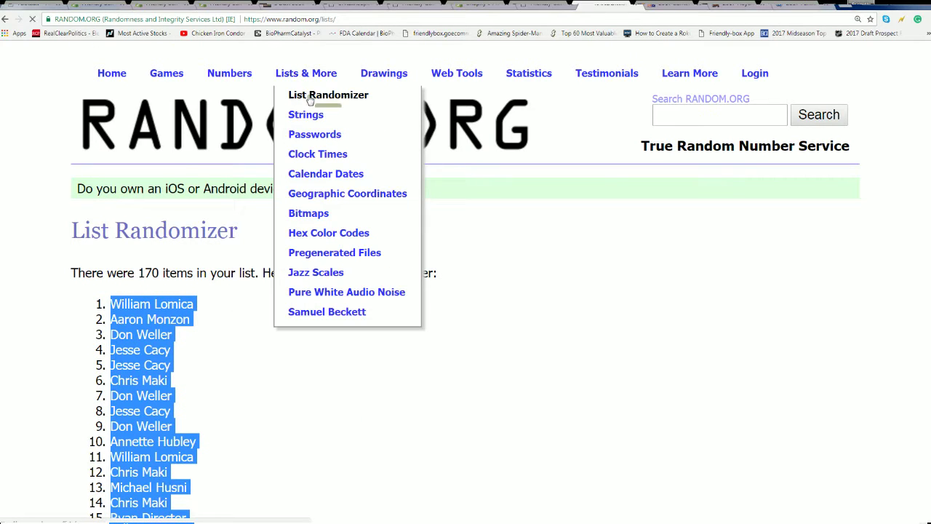
mouse_move(457, 80)
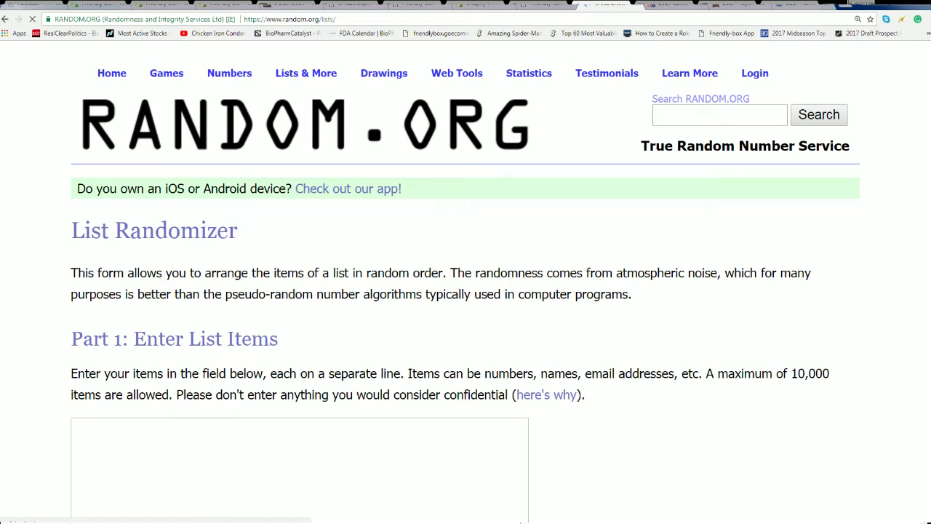
Switch to Notepad, maximize it, and copy the entire alphabetical checklist player list that follows the participant names
key(alt+Tab)
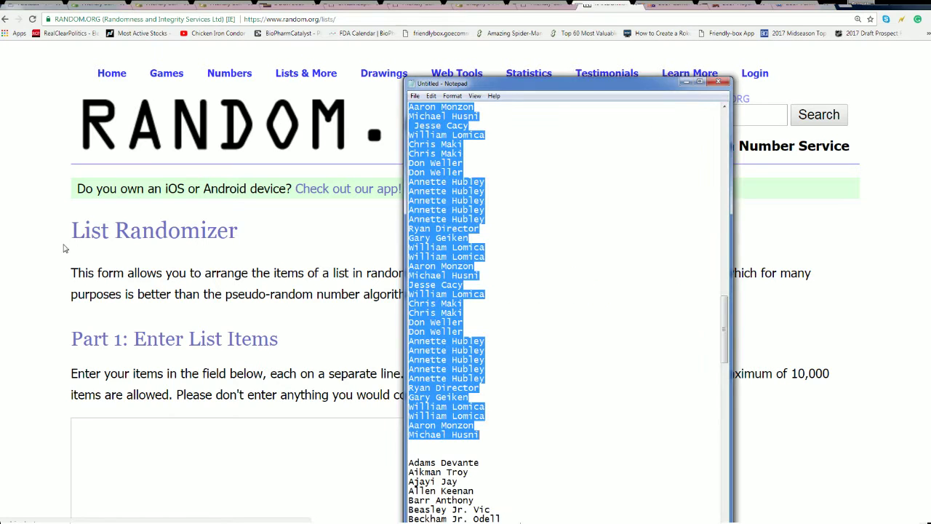
click(701, 85)
scroll(294, 289, down, 8)
scroll(574, 152, down, 20)
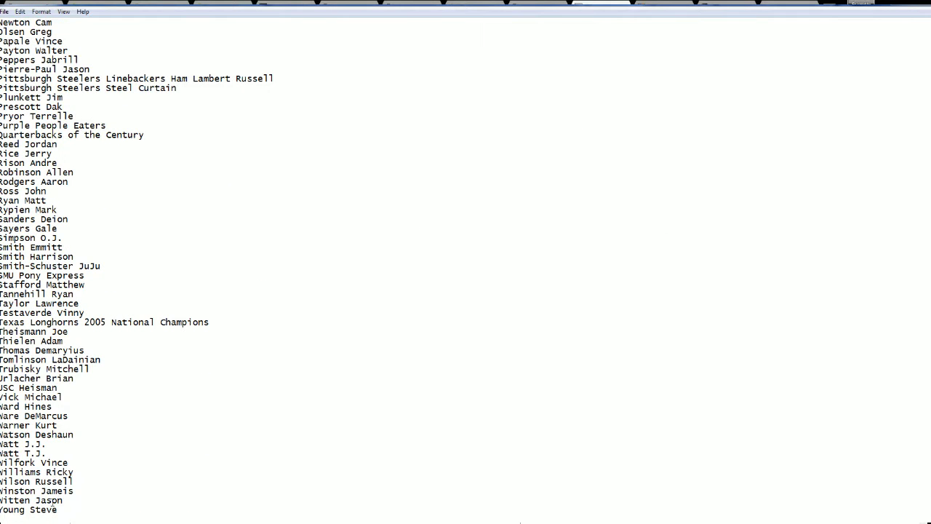
mouse_move(61, 509)
mouse_down()
mouse_move(125, 155)
mouse_move(109, 16)
mouse_move(3, 243)
mouse_move(73, 257)
mouse_move(129, 343)
mouse_move(136, 374)
mouse_move(47, 519)
mouse_move(58, 426)
mouse_move(58, 520)
mouse_move(73, 482)
mouse_move(65, 509)
mouse_up()
click(3, 247)
scroll(72, 258, down, 20)
scroll(47, 520, down, 12)
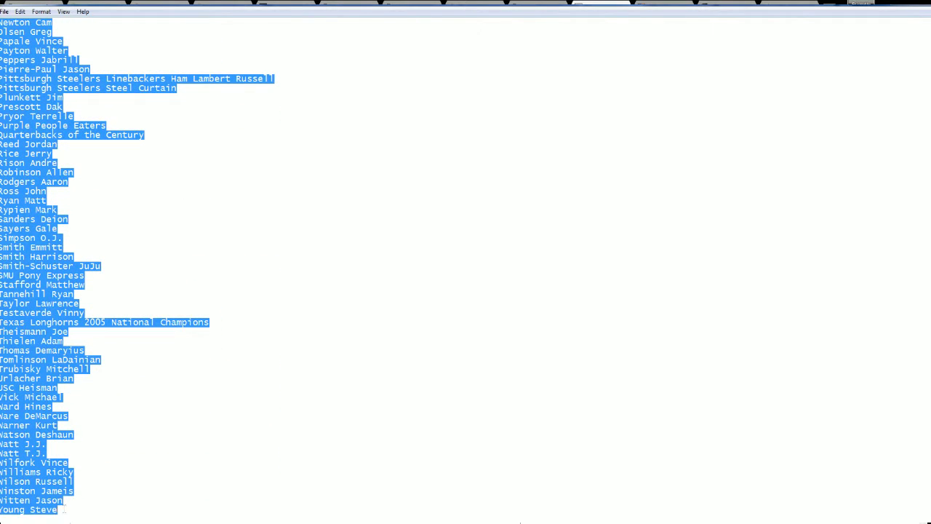
right_click(46, 318)
click(69, 347)
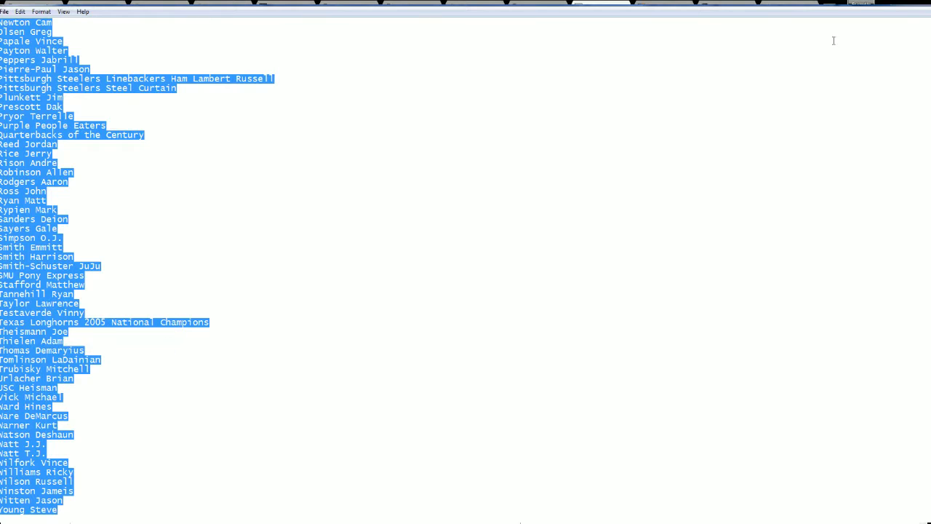
Minimize Notepad, paste the checklist players into the List Randomizer form and randomize them
click(897, 5)
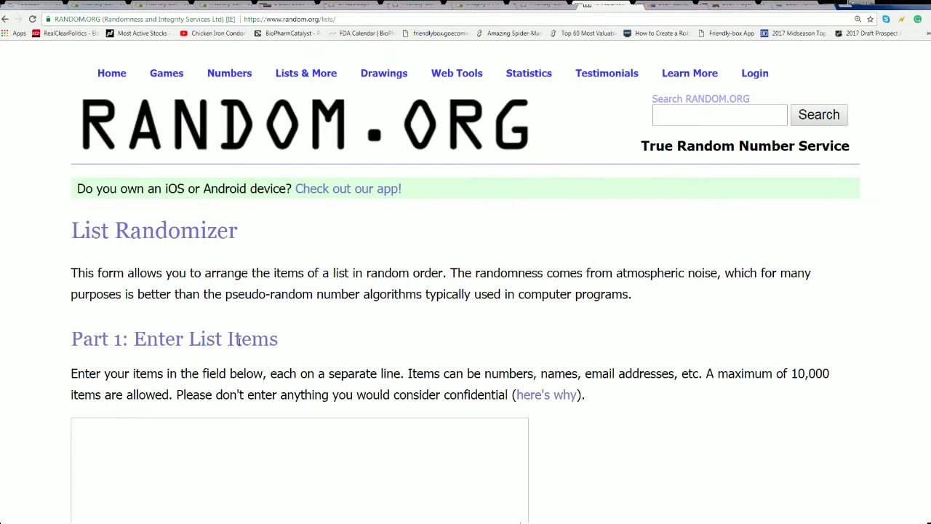
click(102, 430)
right_click(103, 432)
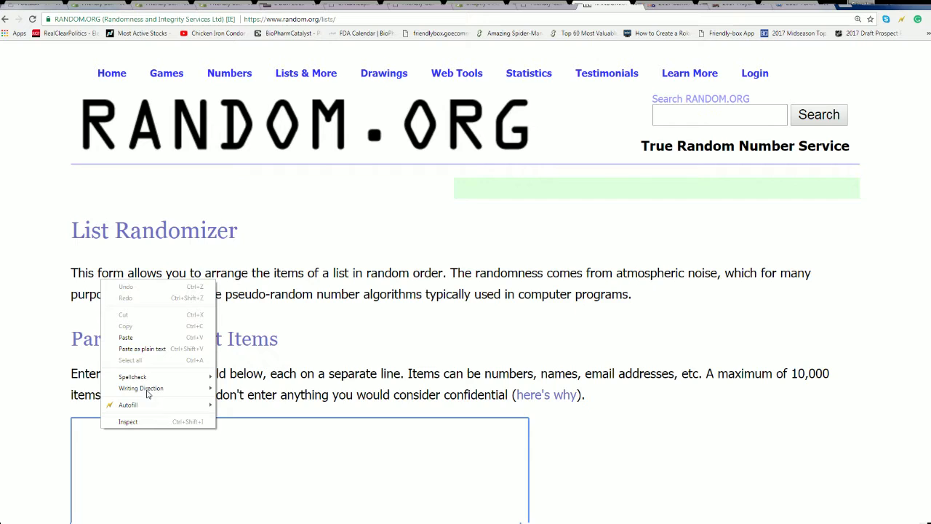
click(138, 342)
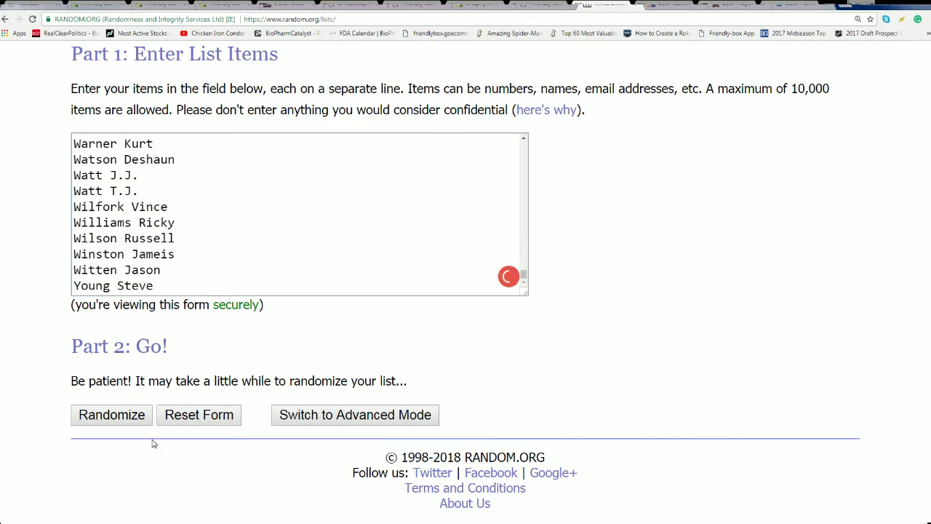
click(132, 420)
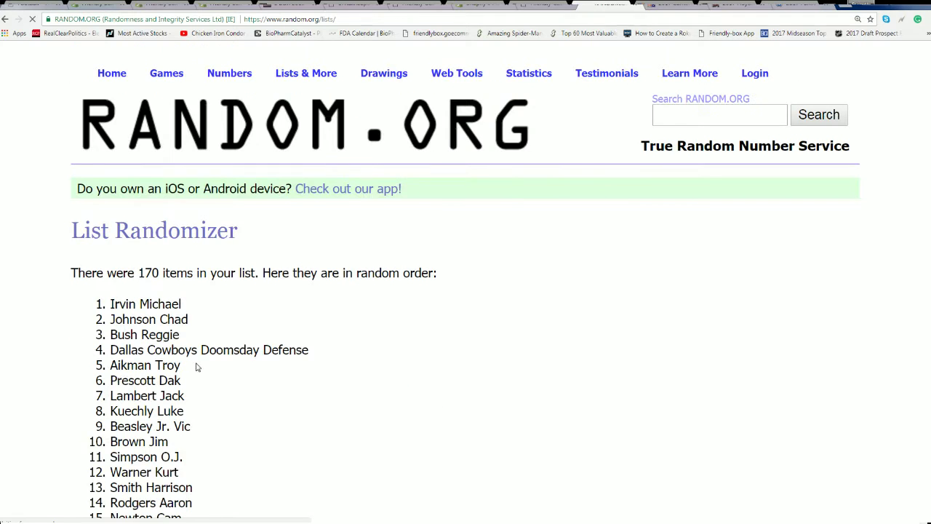
scroll(195, 367, down, 20)
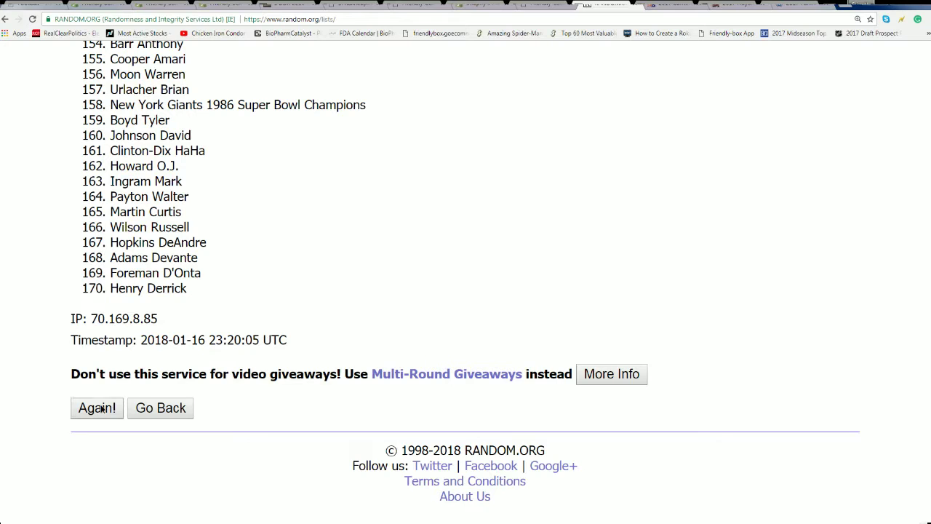
Re-randomize the checklist player list repeatedly until it has been randomized seven times
click(98, 409)
scroll(190, 364, down, 20)
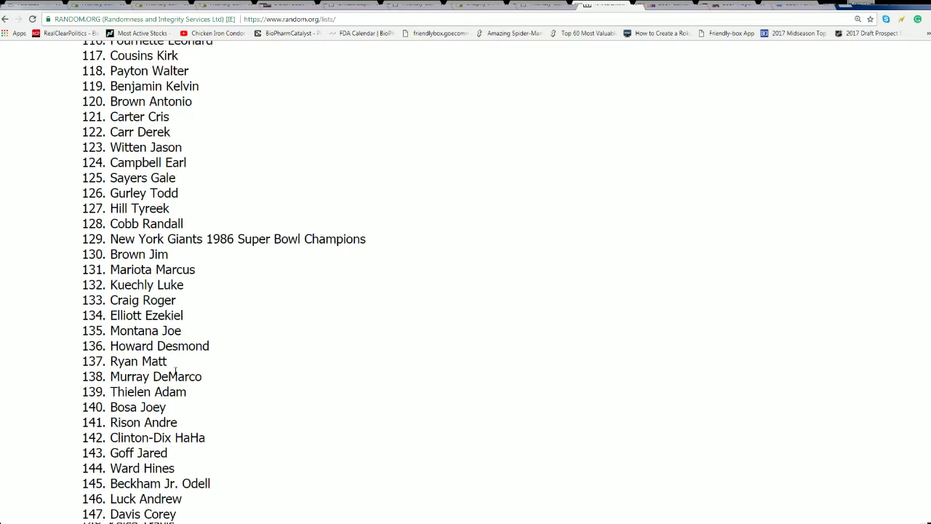
scroll(175, 373, down, 8)
click(97, 408)
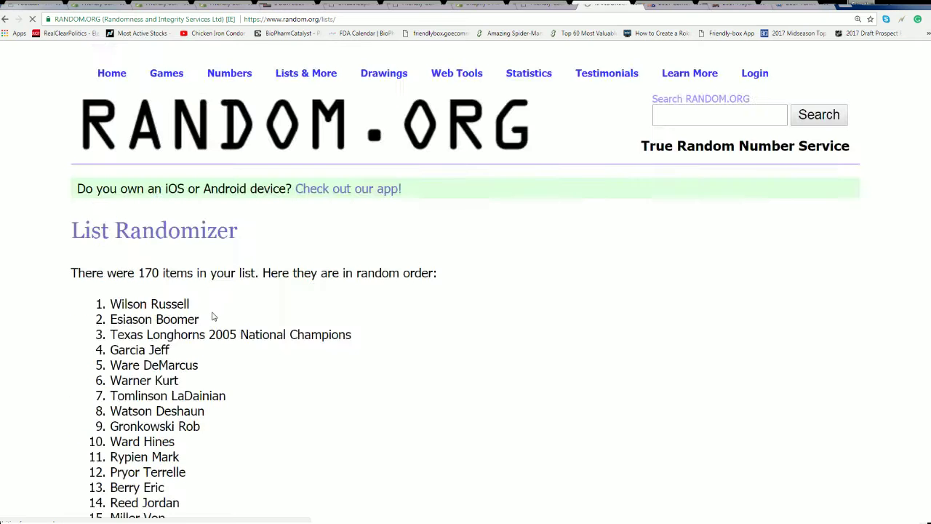
scroll(196, 342, down, 20)
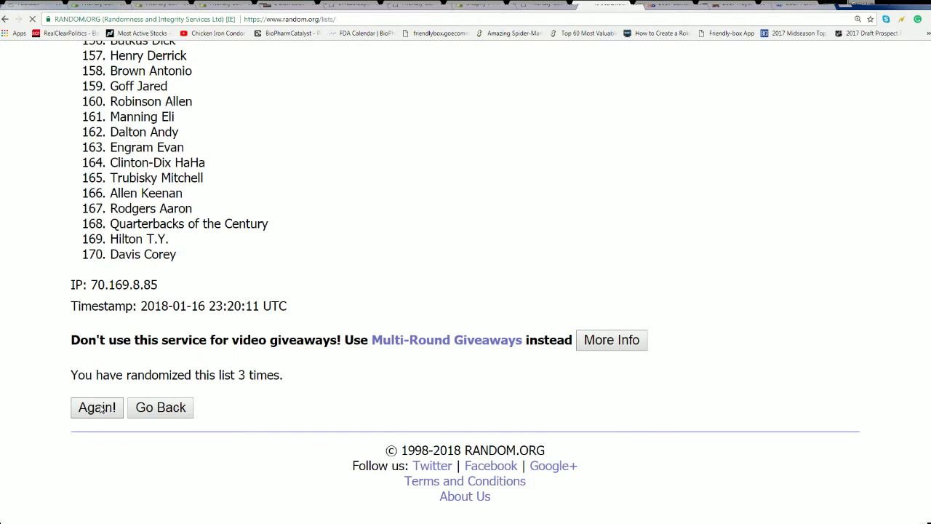
scroll(291, 313, down, 20)
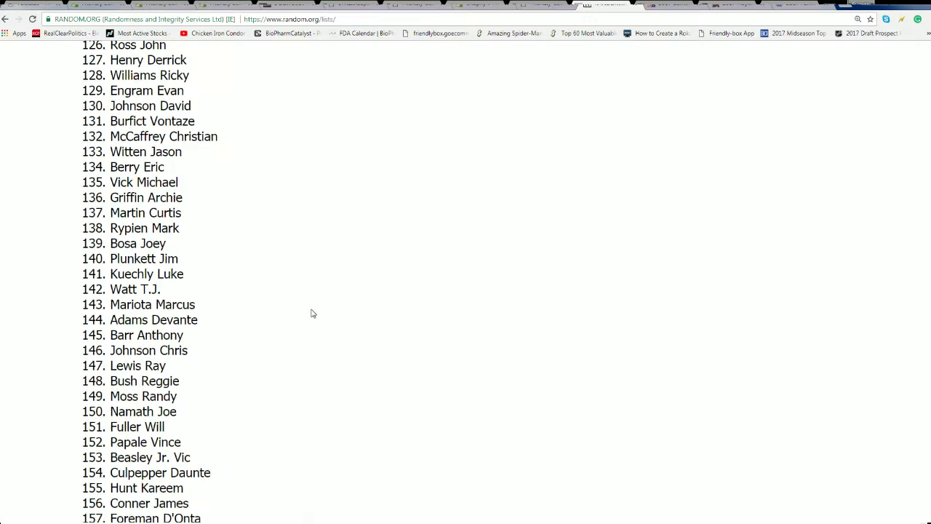
scroll(255, 335, down, 6)
click(103, 408)
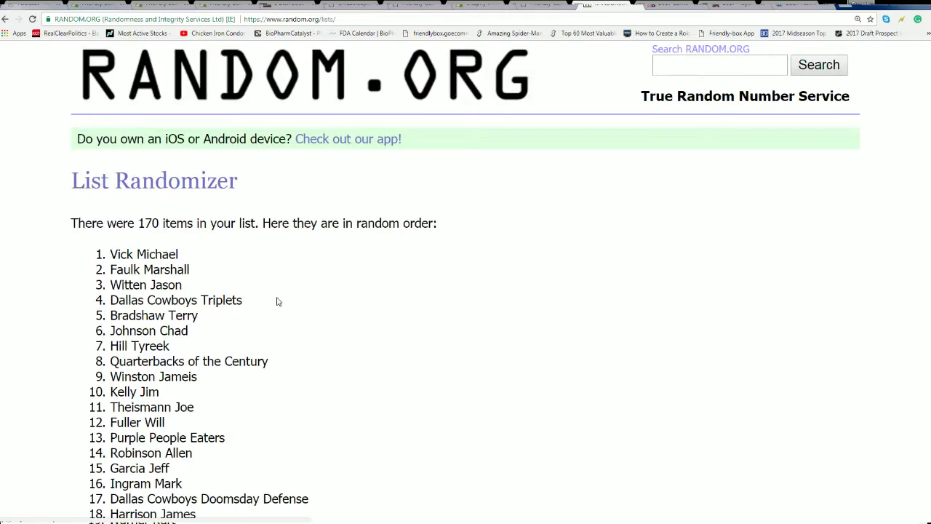
scroll(269, 310, down, 20)
click(106, 409)
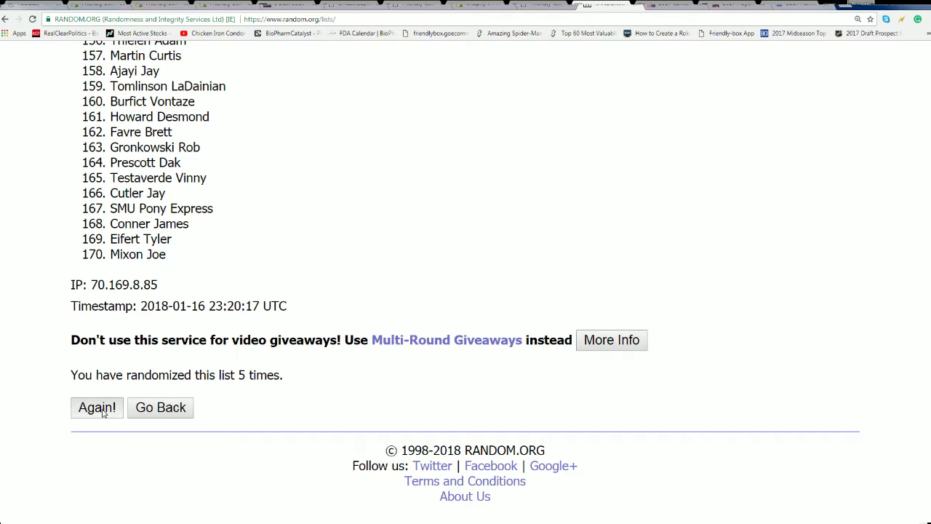
scroll(248, 295, down, 5)
scroll(255, 305, down, 20)
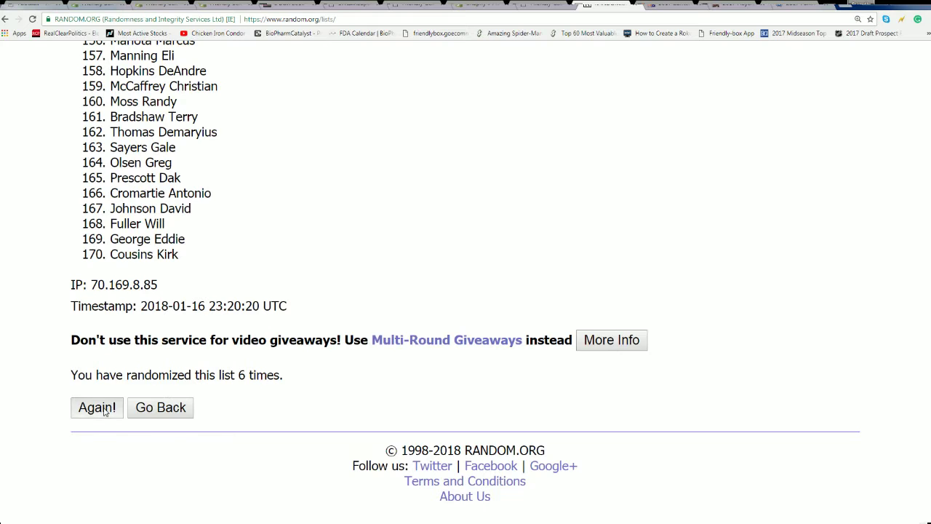
click(104, 408)
Select and copy the entire randomized checklist player list, from item 1 through item 170, and look back over it from its start
scroll(291, 289, down, 3)
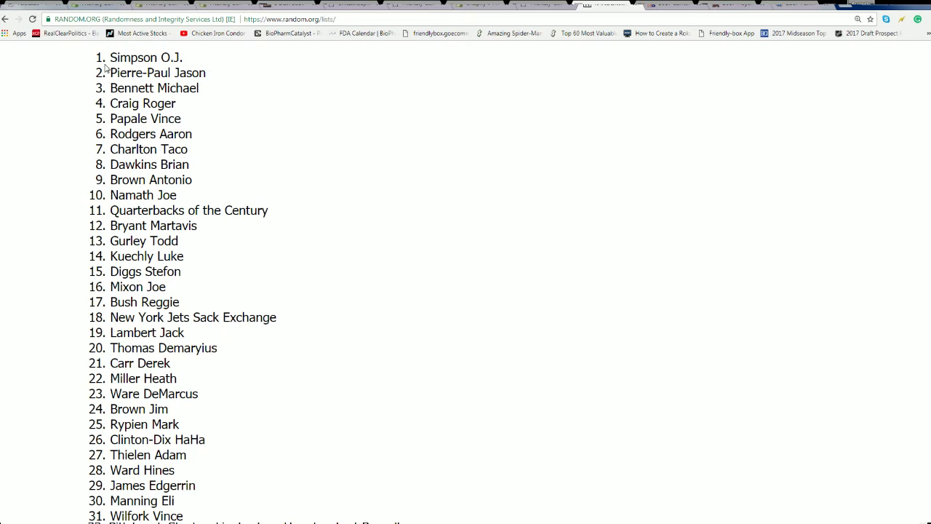
drag(108, 57, 201, 333)
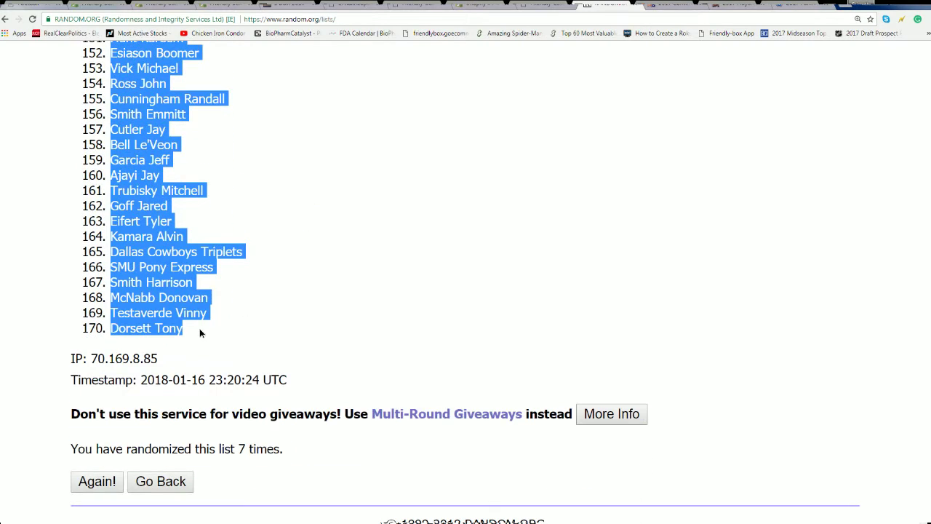
right_click(154, 266)
click(169, 277)
scroll(351, 400, up, 20)
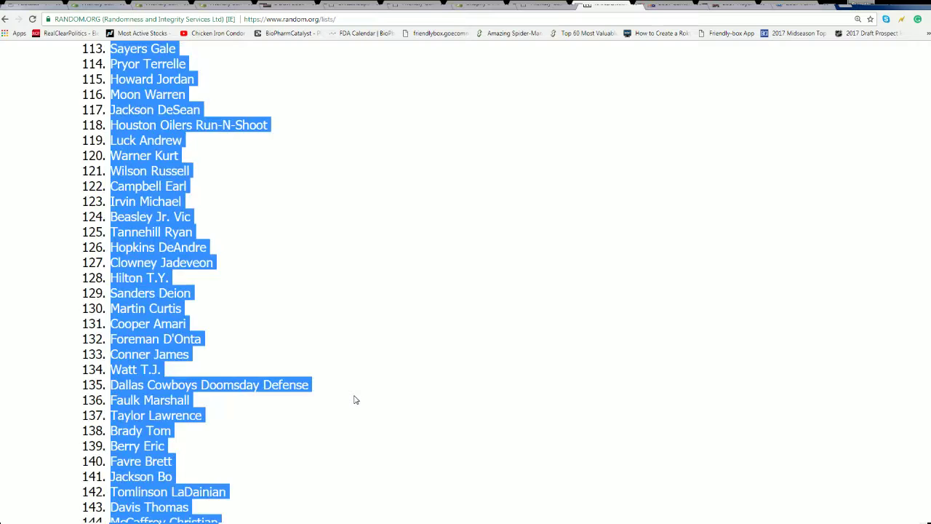
scroll(355, 399, up, 10)
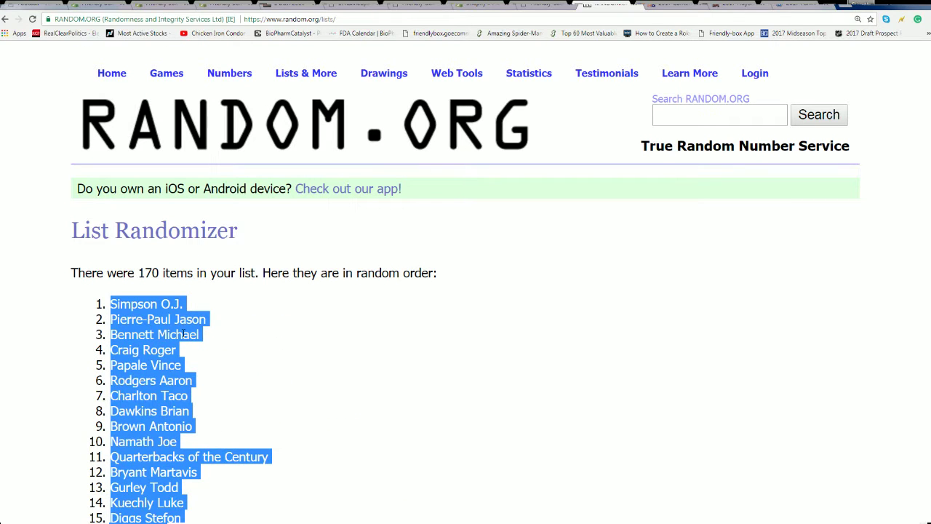
scroll(214, 341, down, 1)
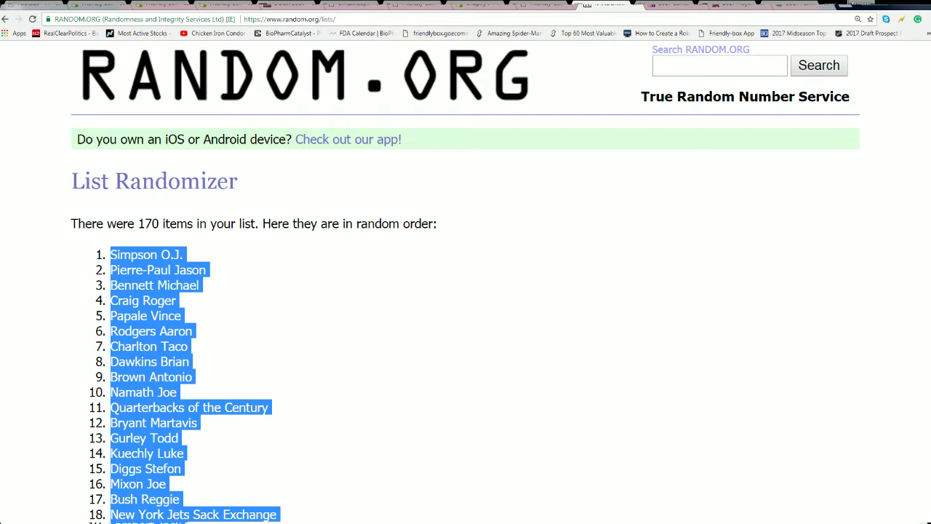
Switch to the Excel workbook and paste the randomized checklist players from cell A2 with their source formatting
key(alt+Tab)
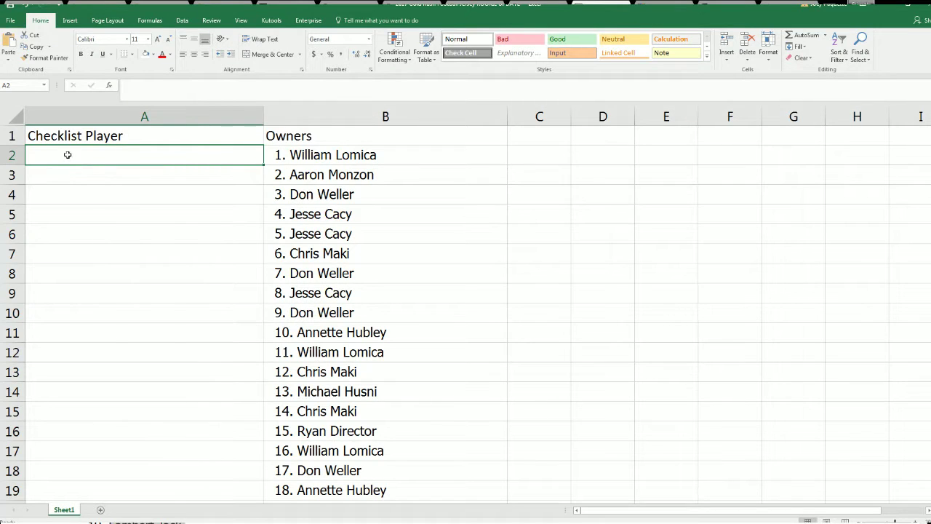
right_click(68, 155)
click(87, 195)
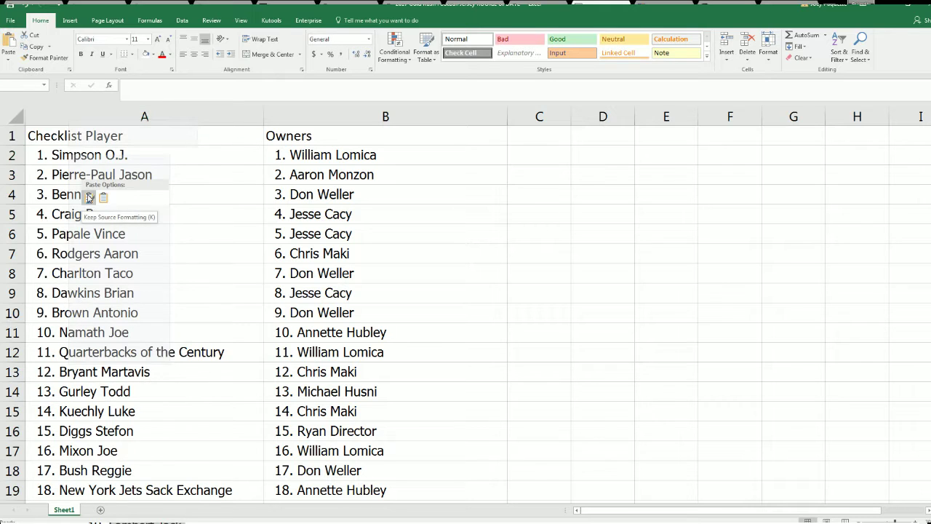
click(88, 196)
click(196, 181)
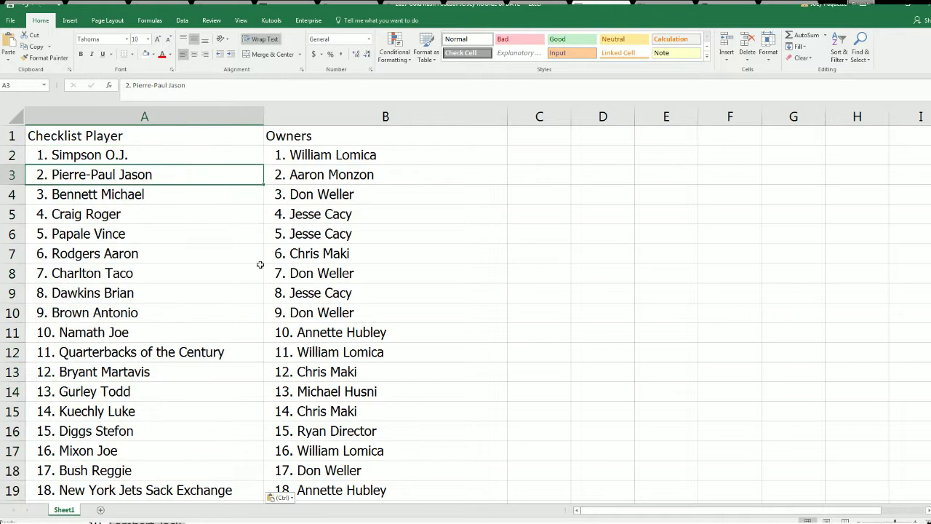
Narrow the Checklist Player column slightly so it fits closer to its longest single-line entries
click(254, 114)
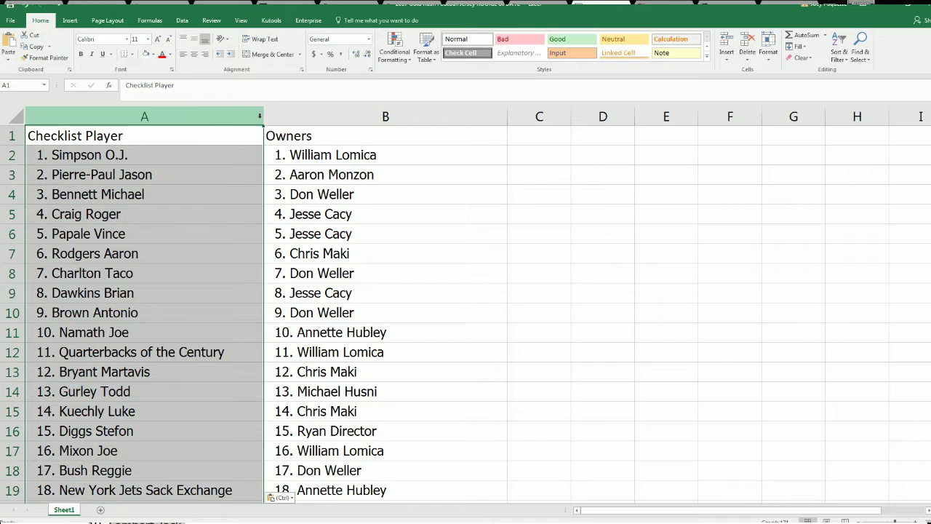
drag(263, 116, 241, 128)
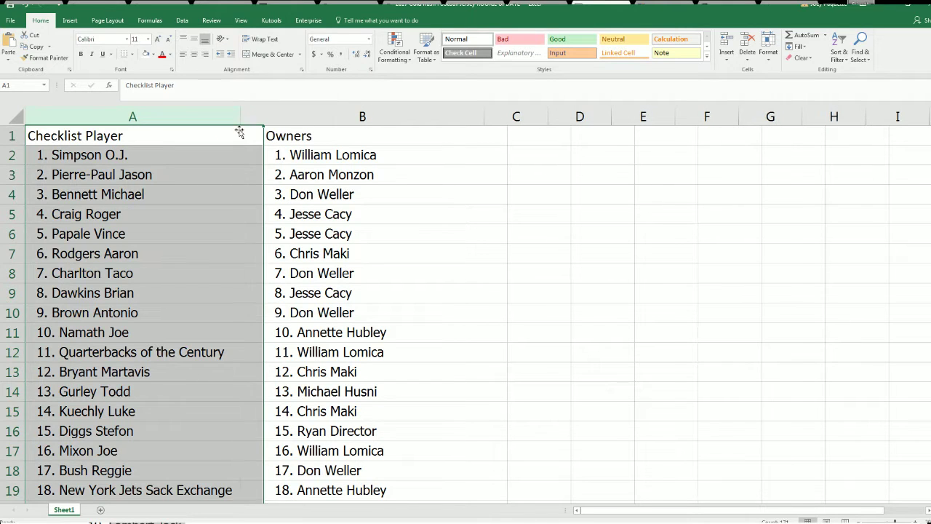
click(153, 177)
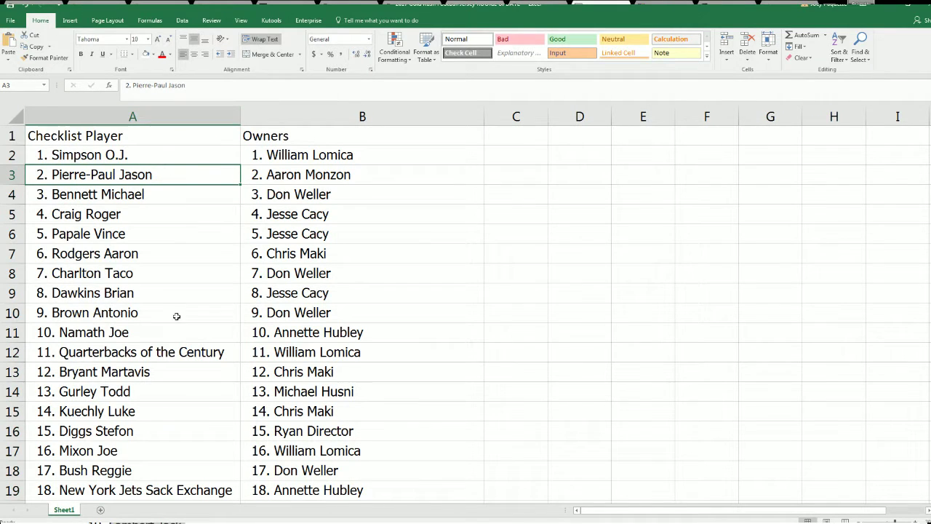
Review the checklist player and owner pairings through row 36, selecting rows 19 and 36 to keep the place
click(13, 490)
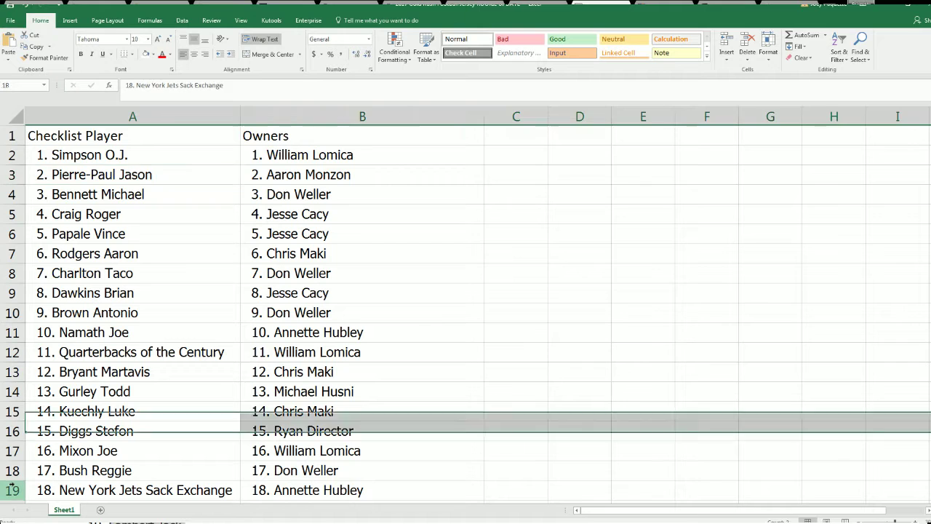
scroll(15, 481, down, 1)
scroll(105, 353, down, 1)
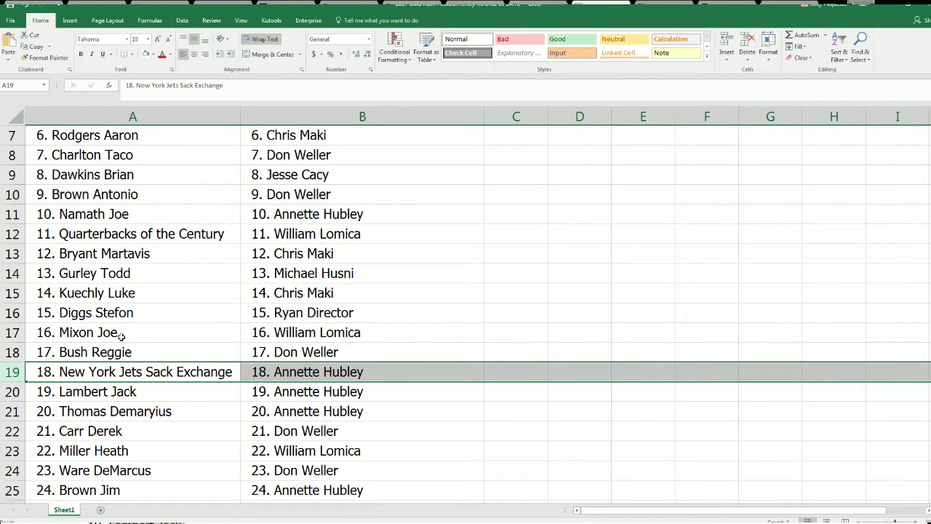
scroll(121, 335, down, 3)
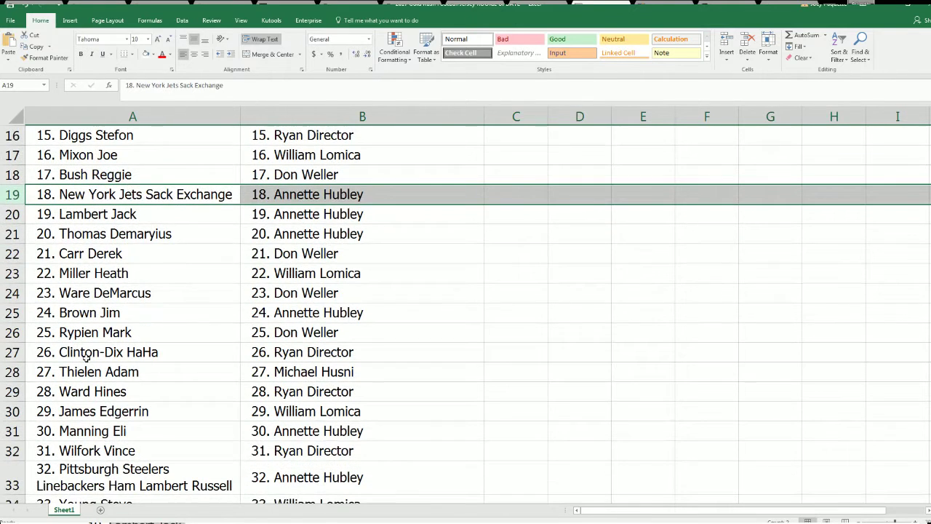
scroll(86, 355, down, 1)
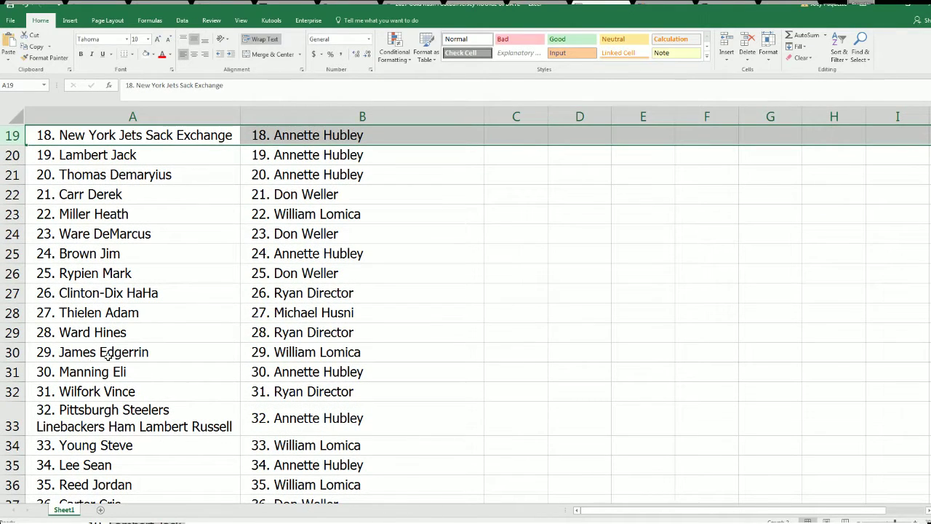
click(122, 334)
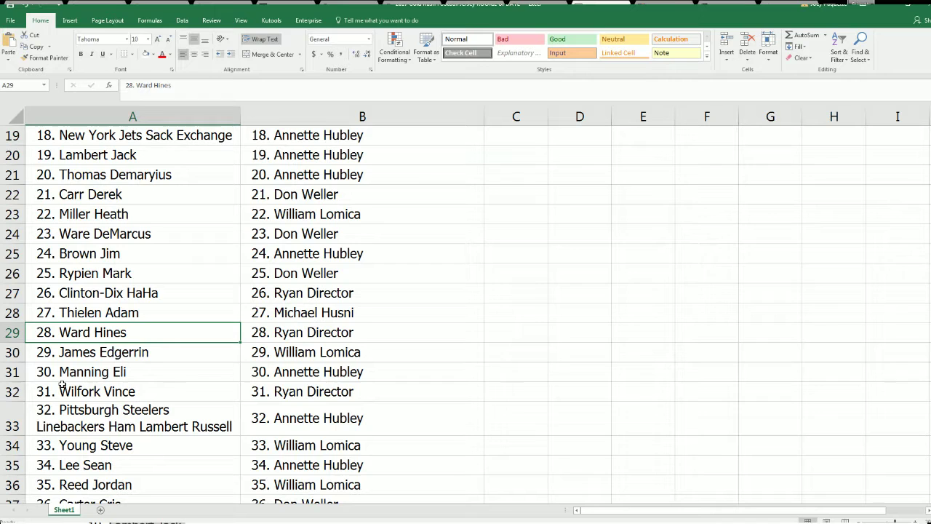
click(138, 254)
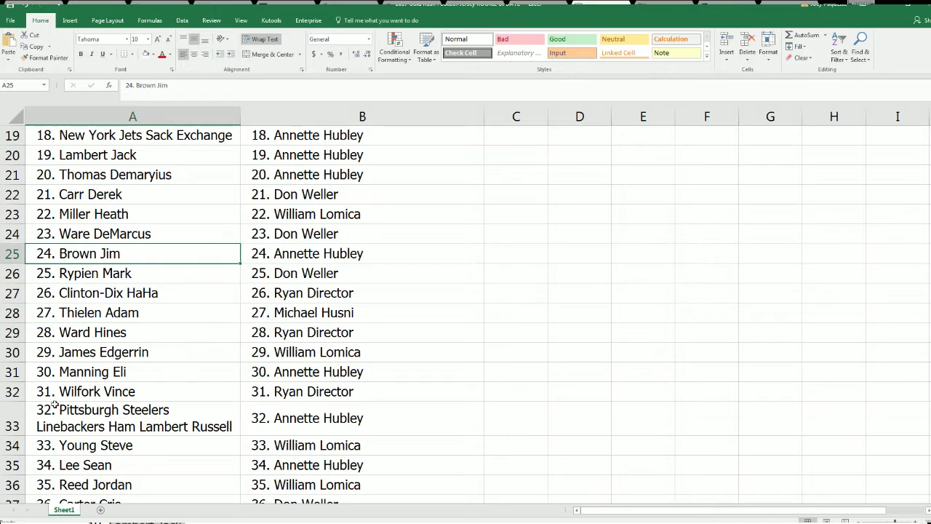
click(13, 483)
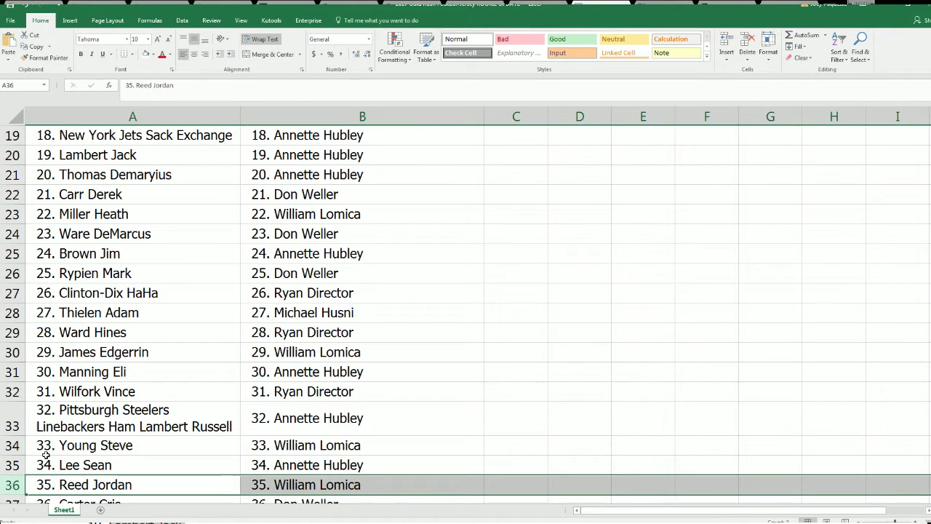
Review the checklist player and owner pairings from row 37 through row 76, marking cell A50 and rows 57 and 76 by selecting them
scroll(45, 455, down, 5)
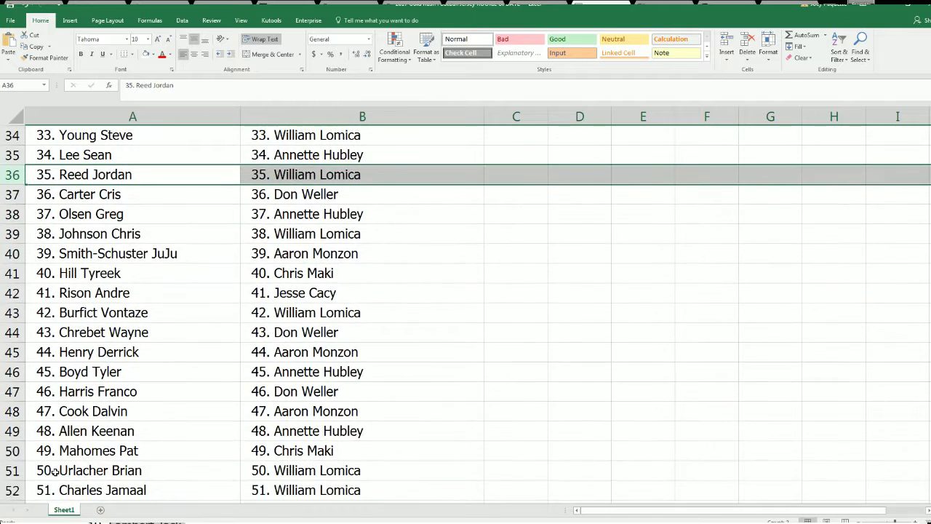
scroll(55, 472, down, 2)
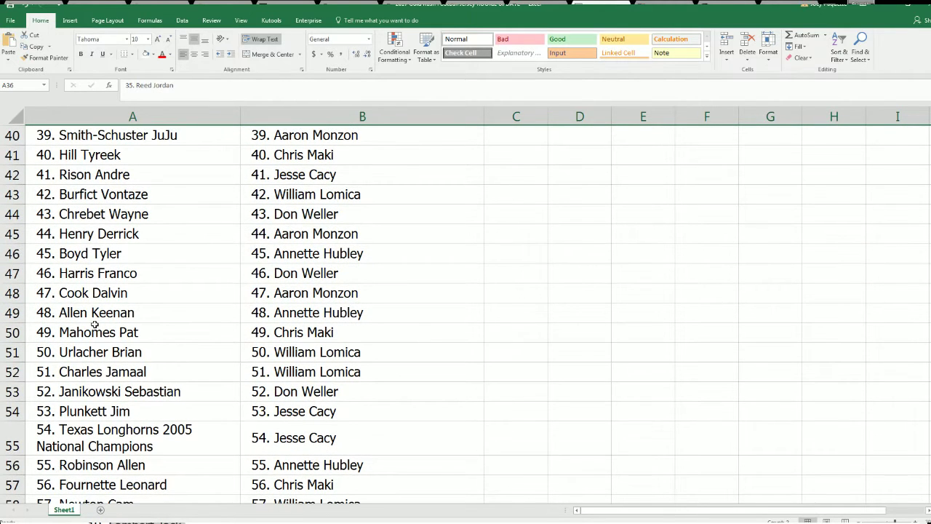
click(115, 339)
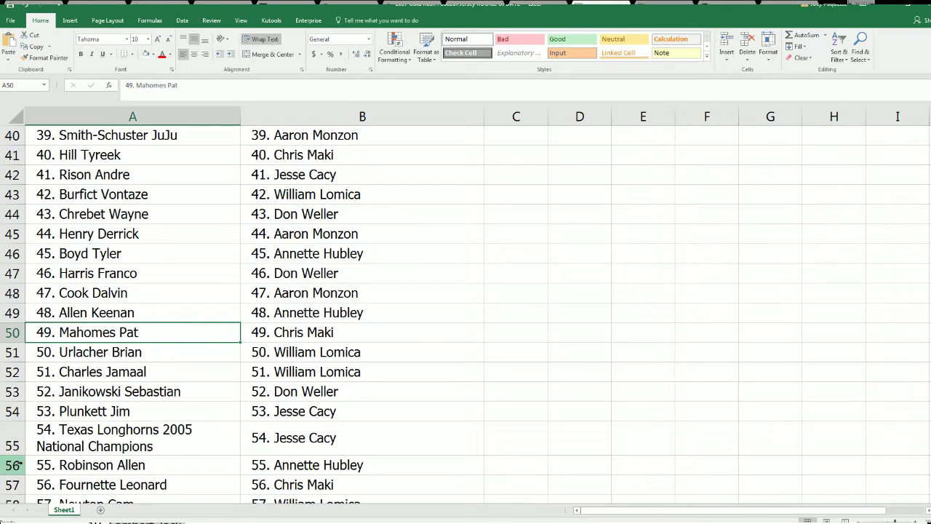
click(13, 485)
scroll(37, 454, down, 1)
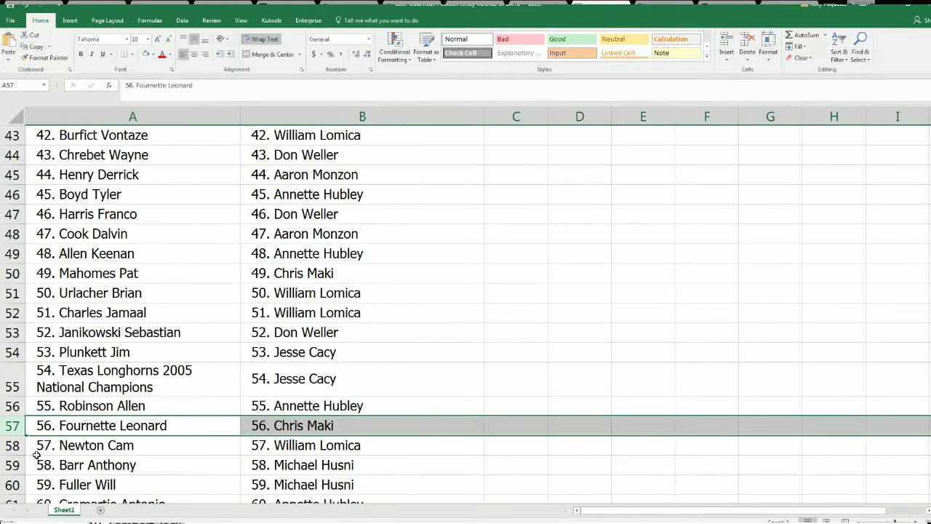
scroll(37, 454, down, 1)
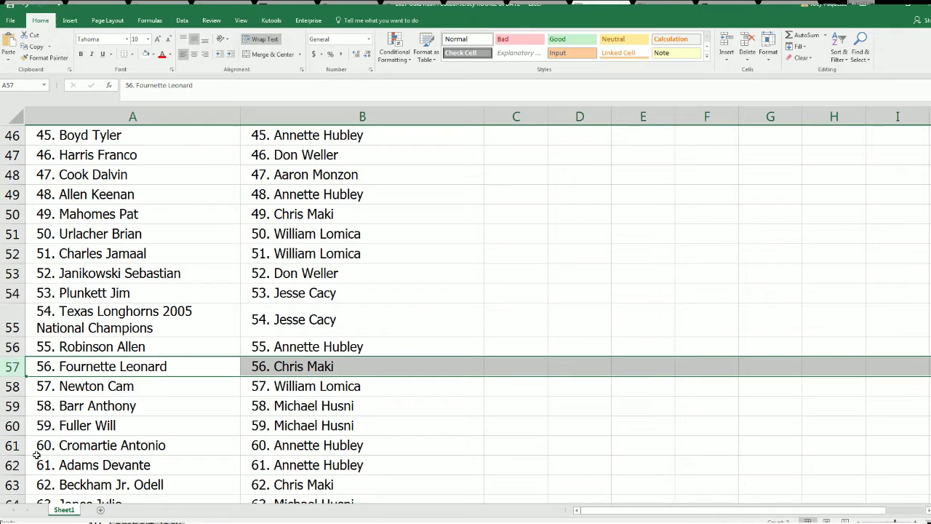
scroll(36, 454, down, 1)
scroll(37, 454, down, 2)
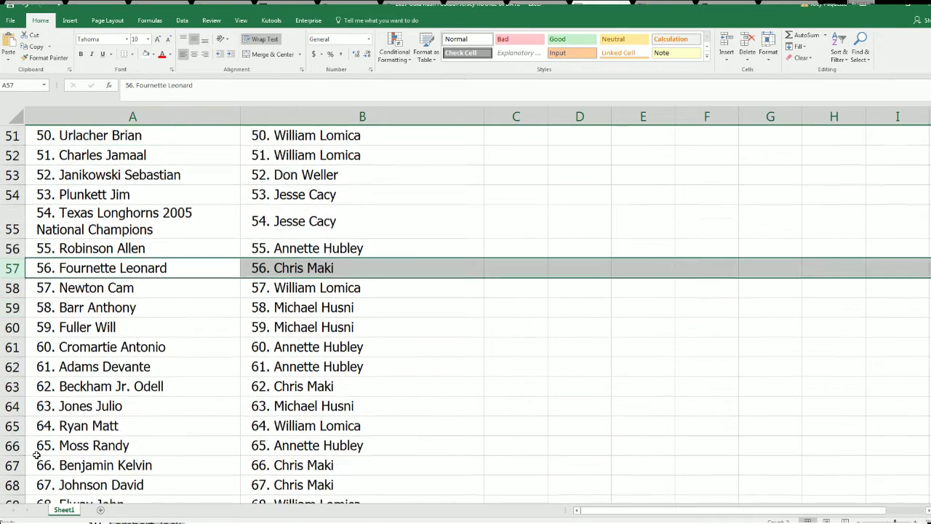
scroll(36, 454, down, 1)
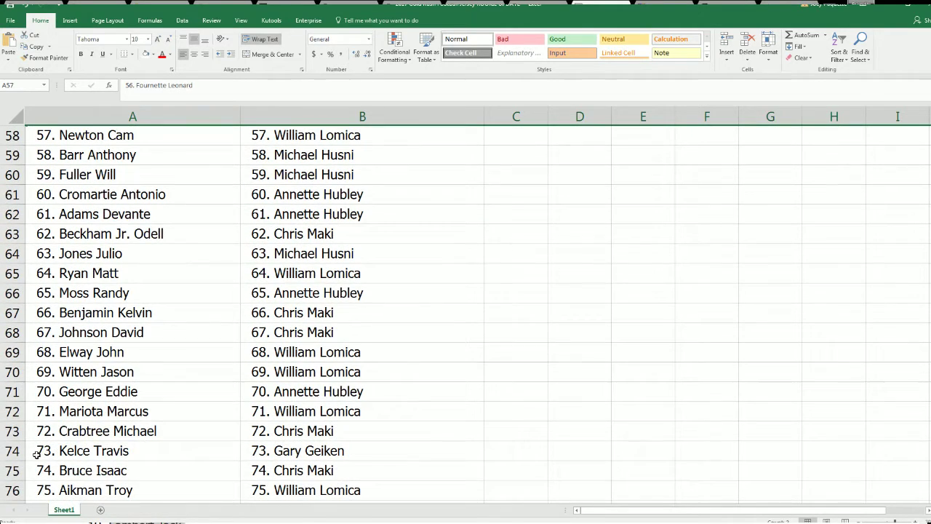
click(20, 489)
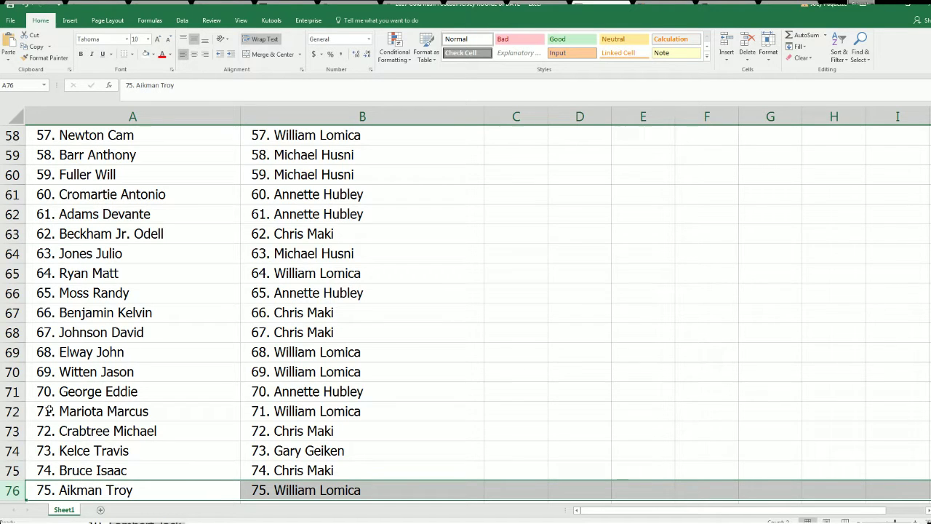
Examine the player and owner pairings from row 77 through row 122, selecting rows 93 and 122 to keep the place
scroll(49, 412, down, 5)
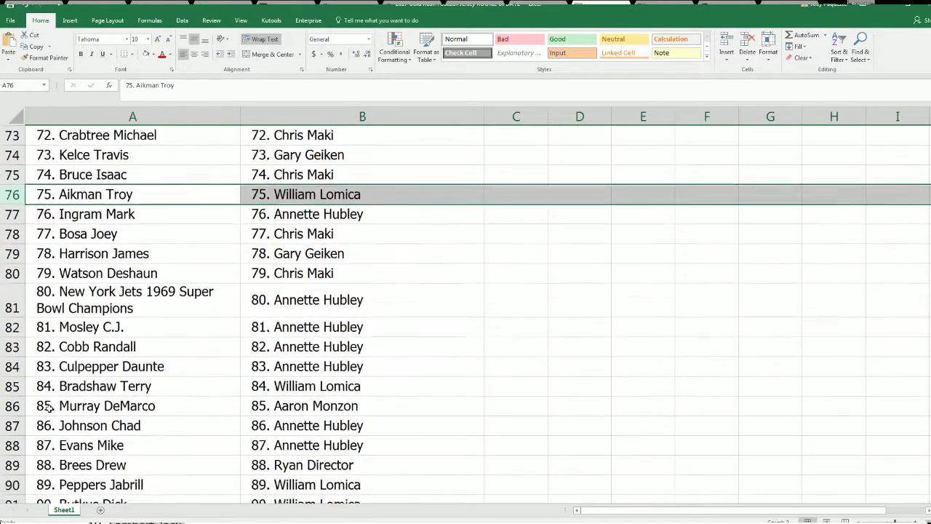
scroll(49, 407, down, 1)
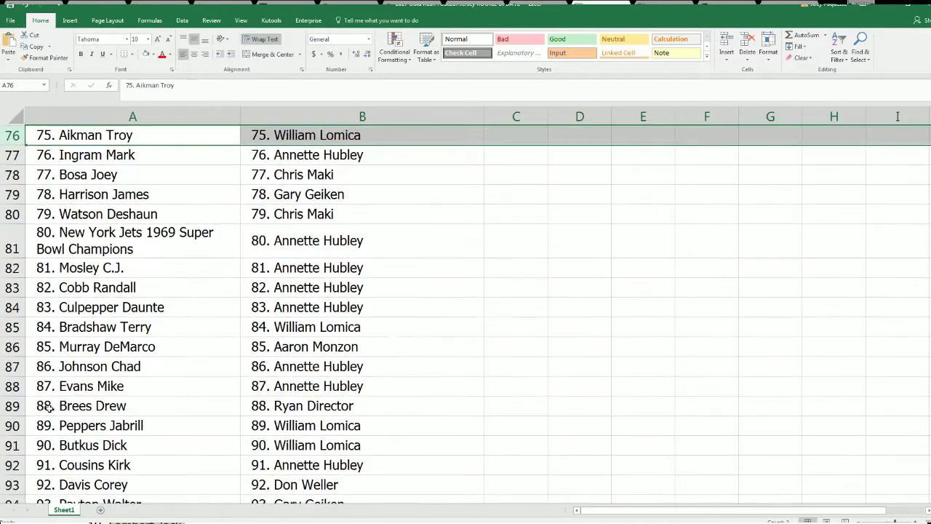
click(13, 485)
scroll(51, 443, down, 2)
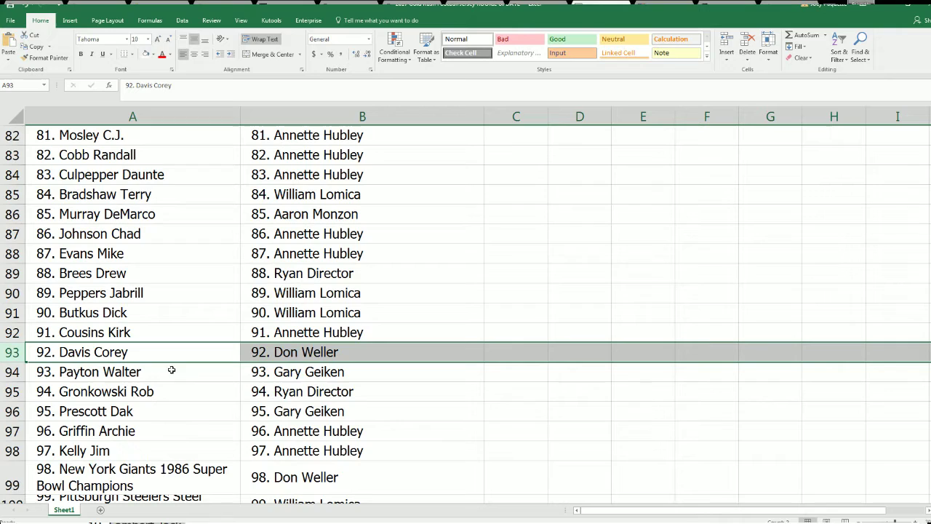
scroll(179, 372, down, 1)
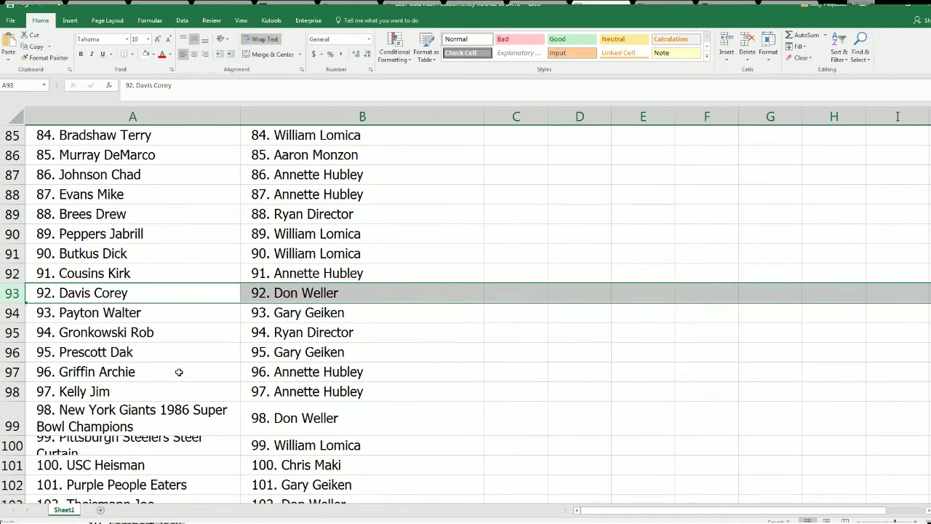
scroll(179, 372, down, 2)
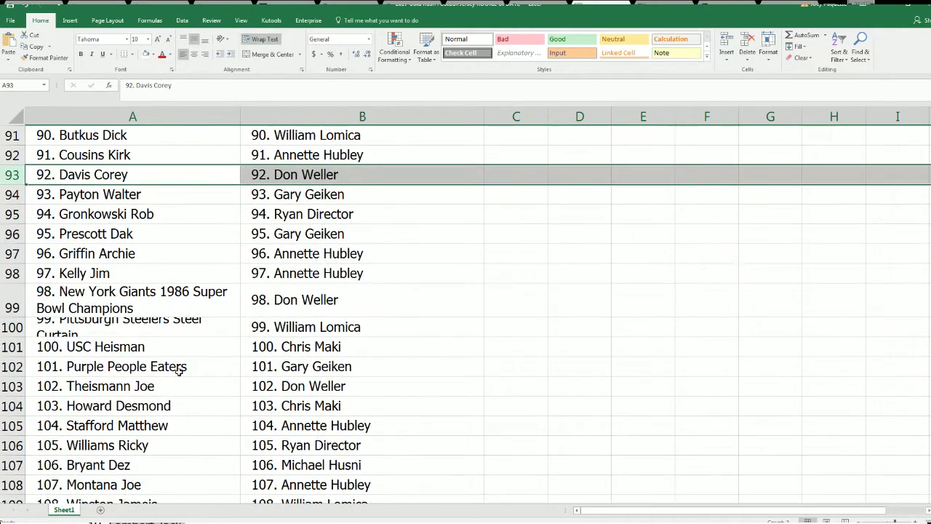
scroll(179, 372, down, 2)
scroll(179, 372, down, 2)
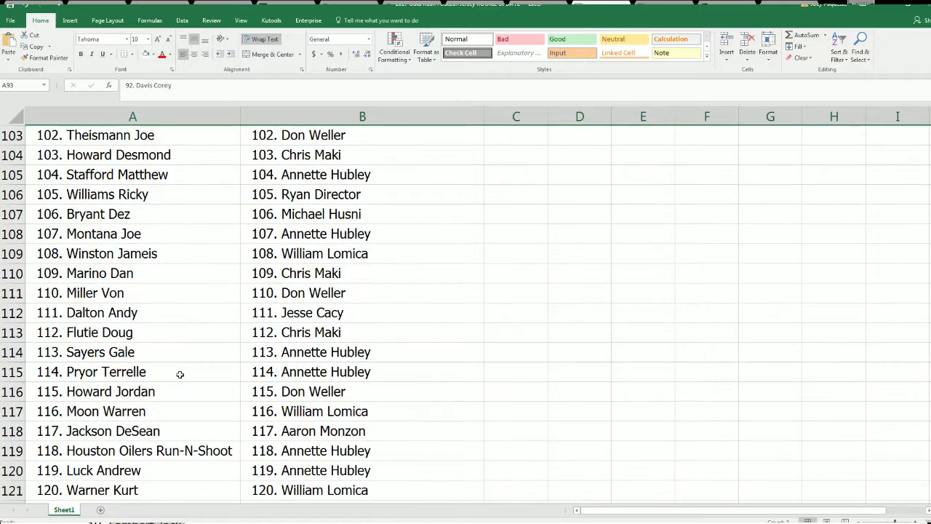
scroll(179, 374, down, 1)
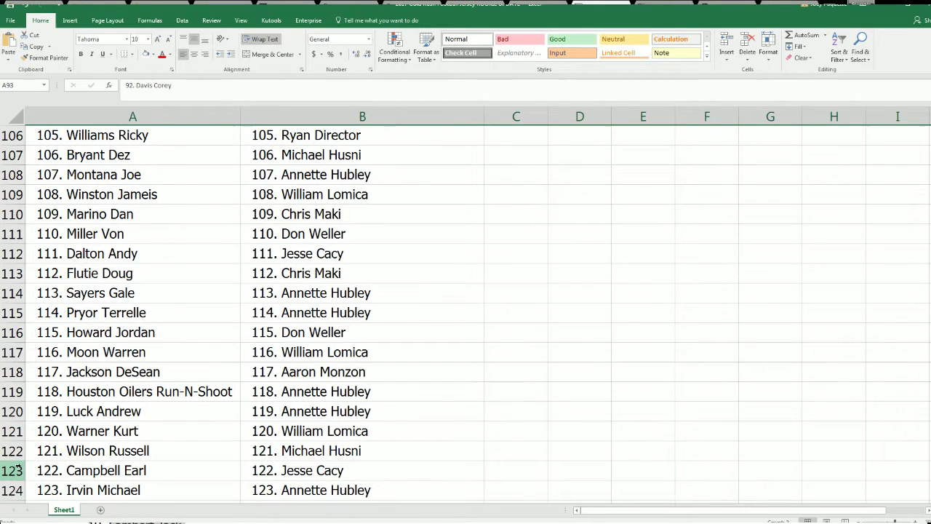
click(21, 451)
Read the remaining pairings from row 123 to the end of the list at row 171, selecting rows 143 and 162 as place markers
scroll(209, 425, down, 2)
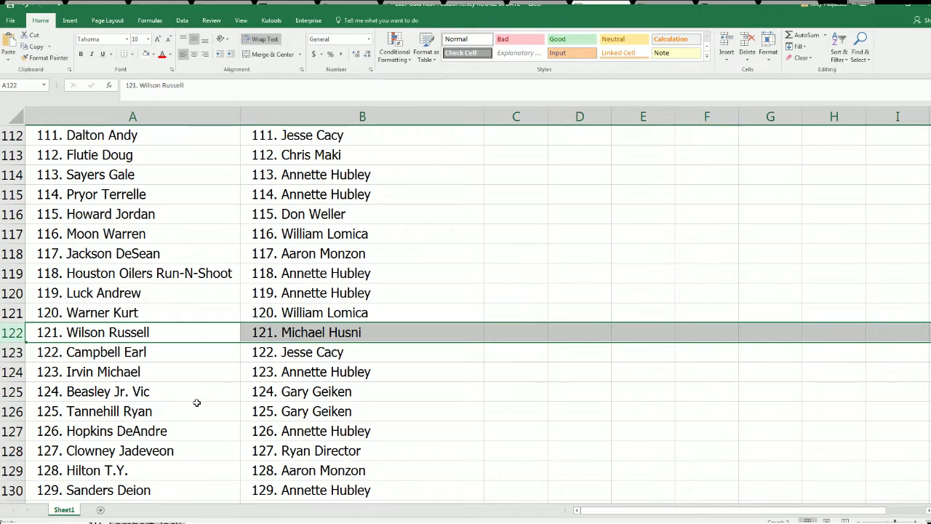
scroll(196, 399, down, 1)
scroll(203, 419, down, 3)
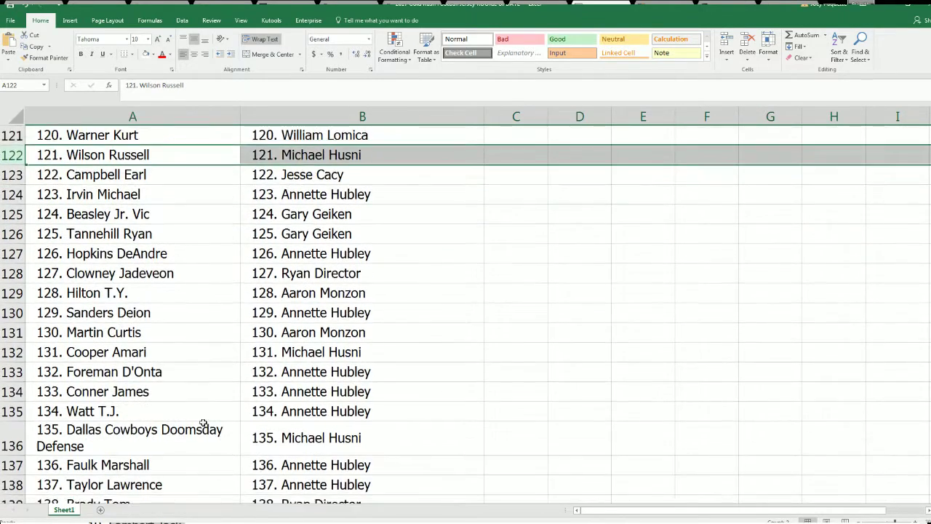
scroll(203, 422, down, 1)
click(12, 465)
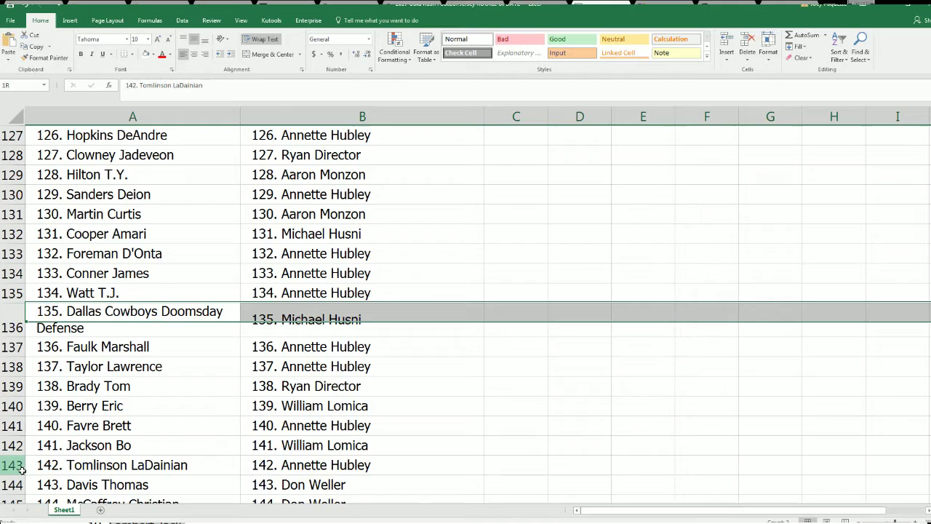
scroll(185, 443, down, 4)
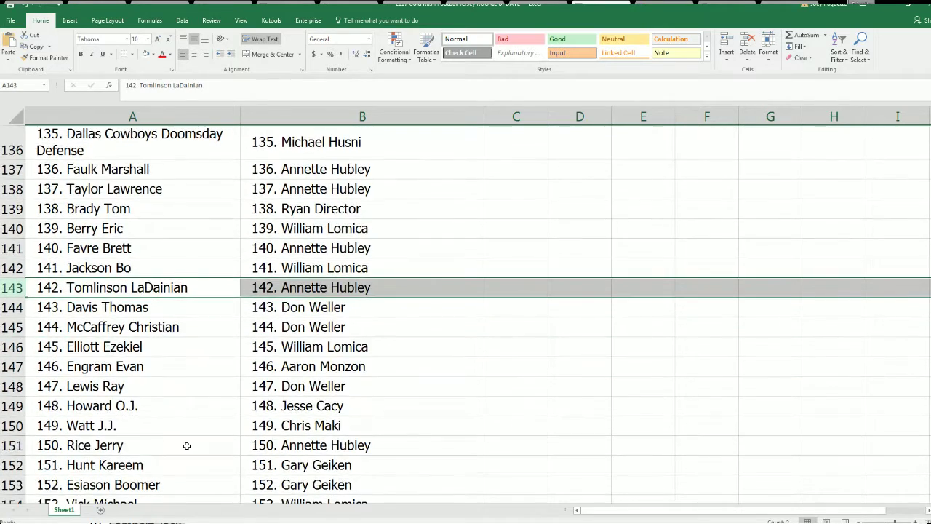
scroll(208, 298, down, 2)
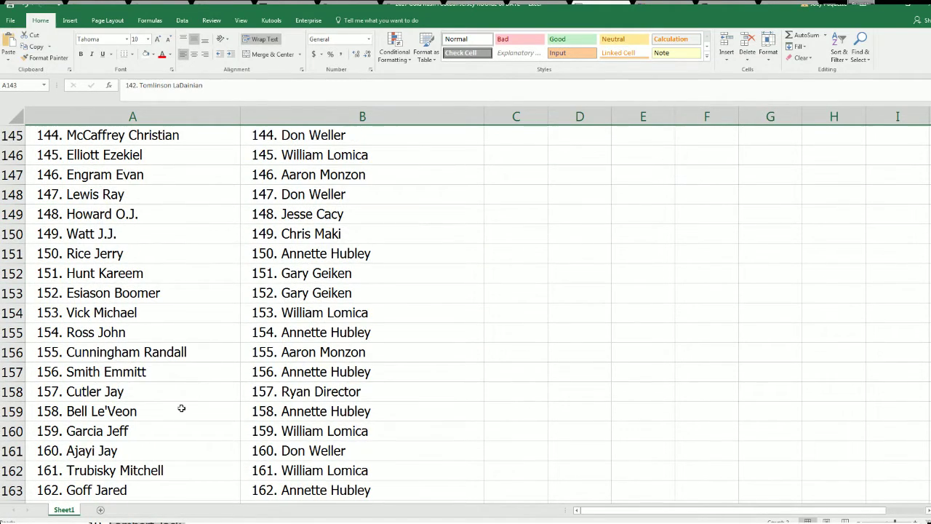
click(15, 470)
scroll(167, 416, down, 1)
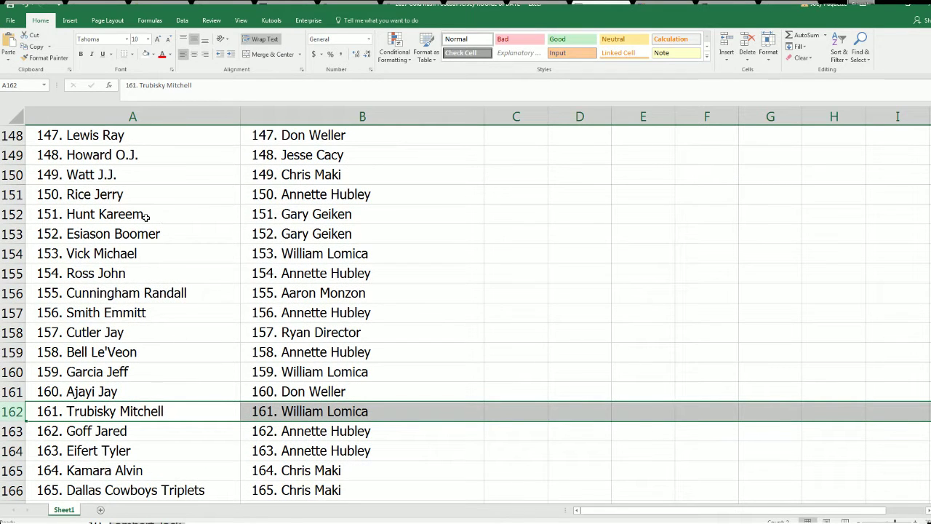
scroll(157, 382, down, 1)
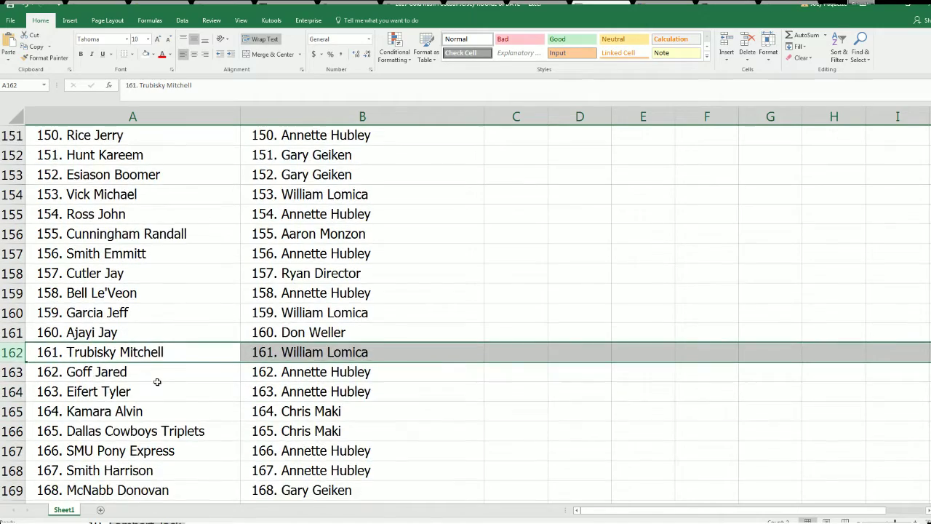
scroll(157, 382, down, 1)
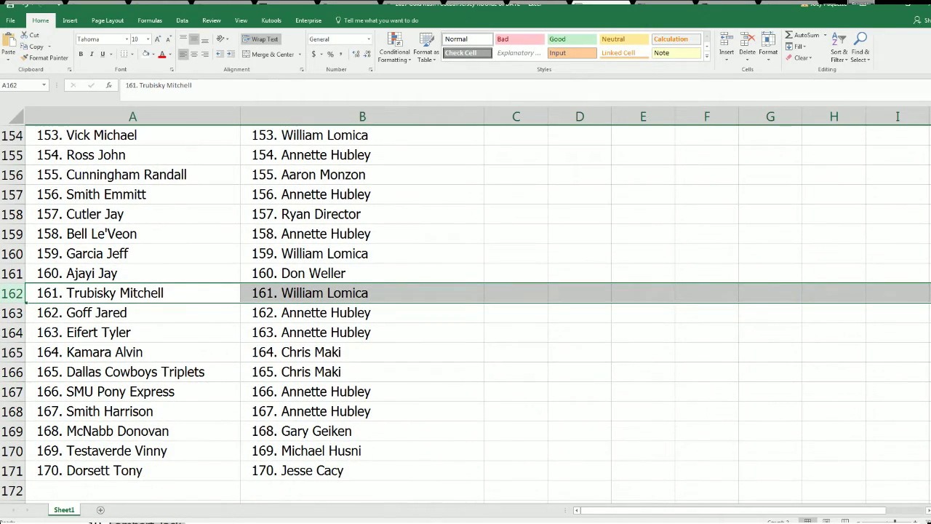